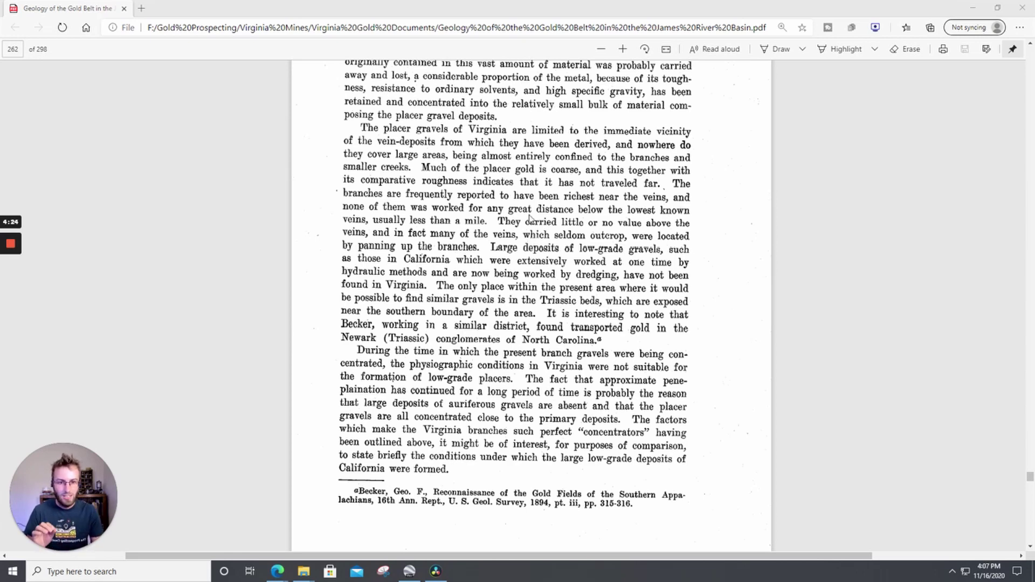
click(397, 135)
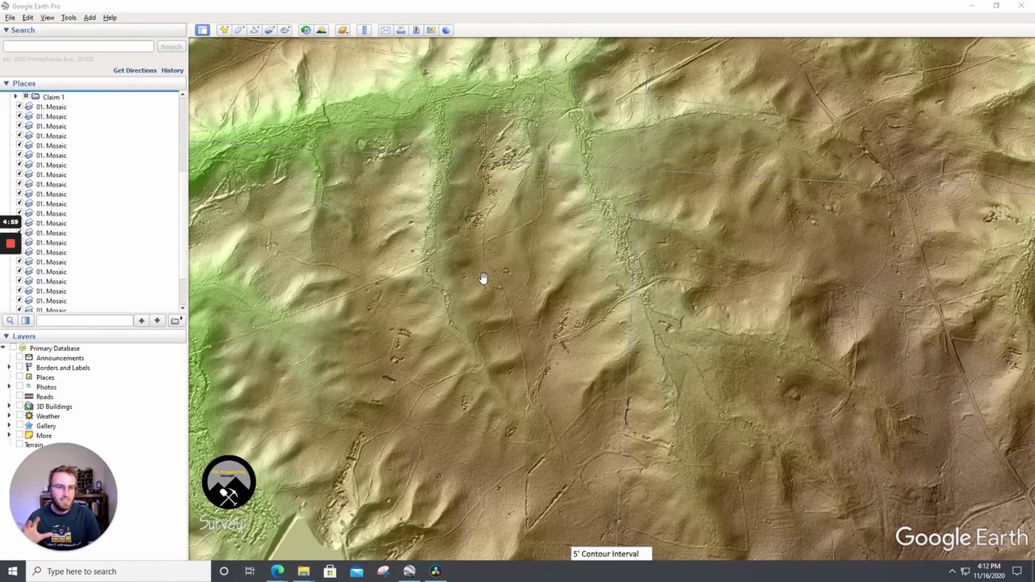
Examine the terrain relief around the worked tributaries and follow the main creek downstream past the confluence.
drag(481, 329, 490, 354)
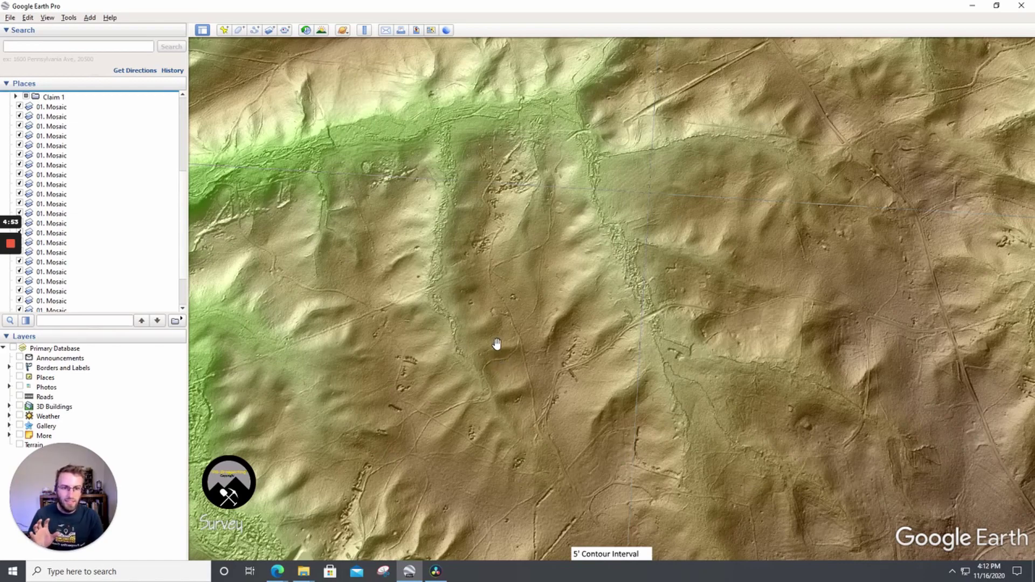
mouse_move(489, 400)
mouse_down()
mouse_move(485, 356)
mouse_move(480, 395)
mouse_up()
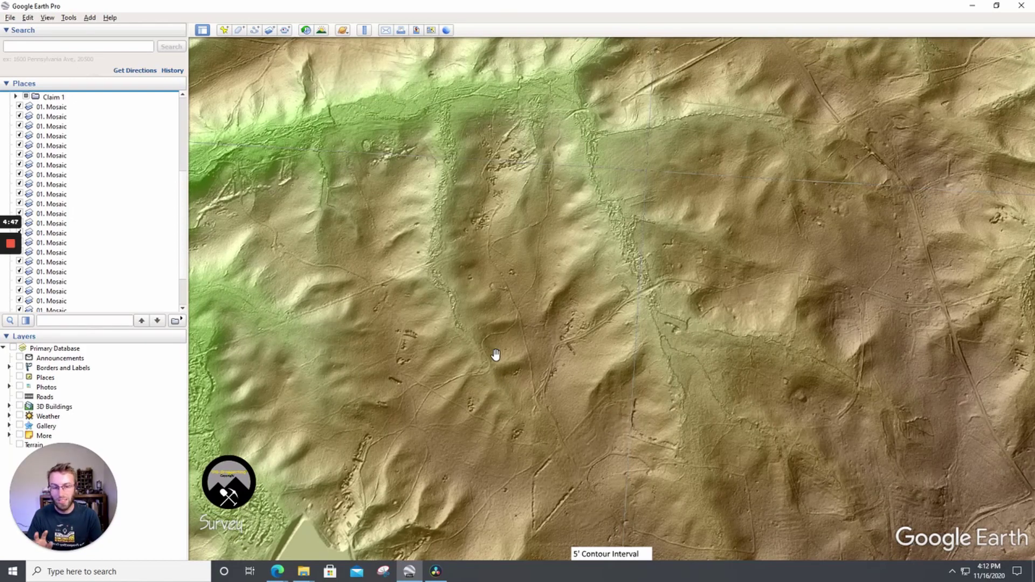
drag(494, 360, 485, 377)
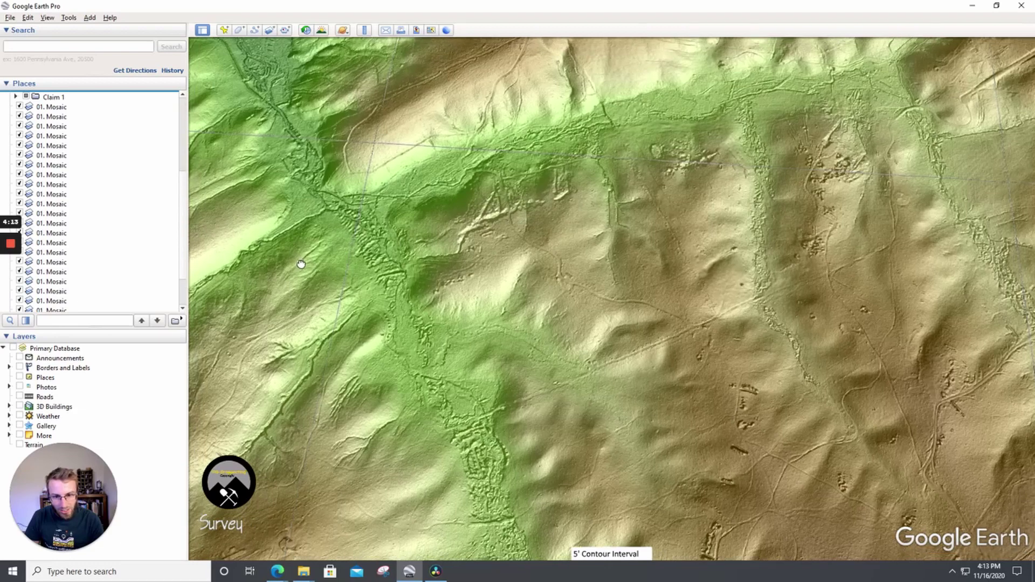
drag(300, 261, 643, 302)
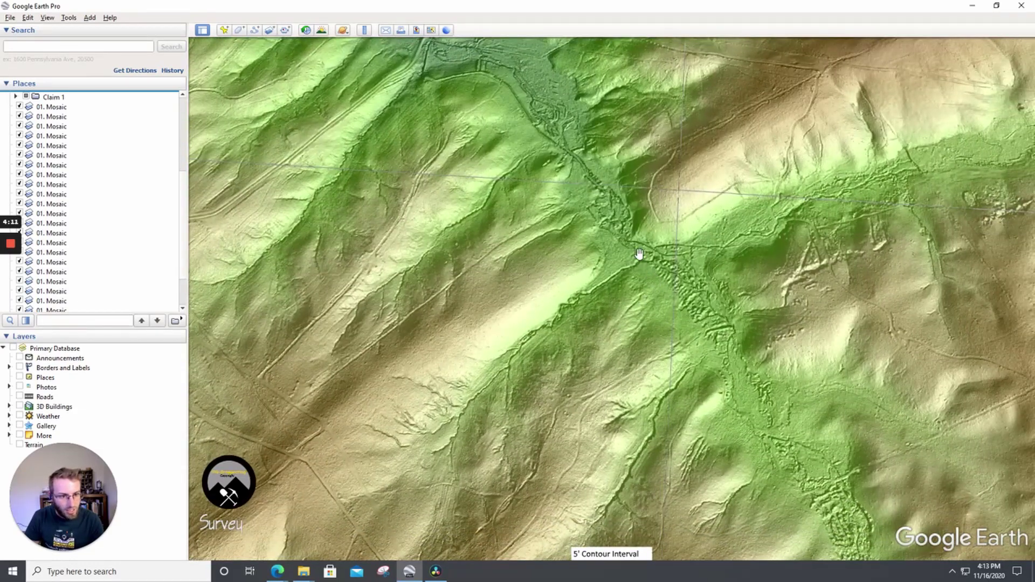
drag(550, 119, 536, 157)
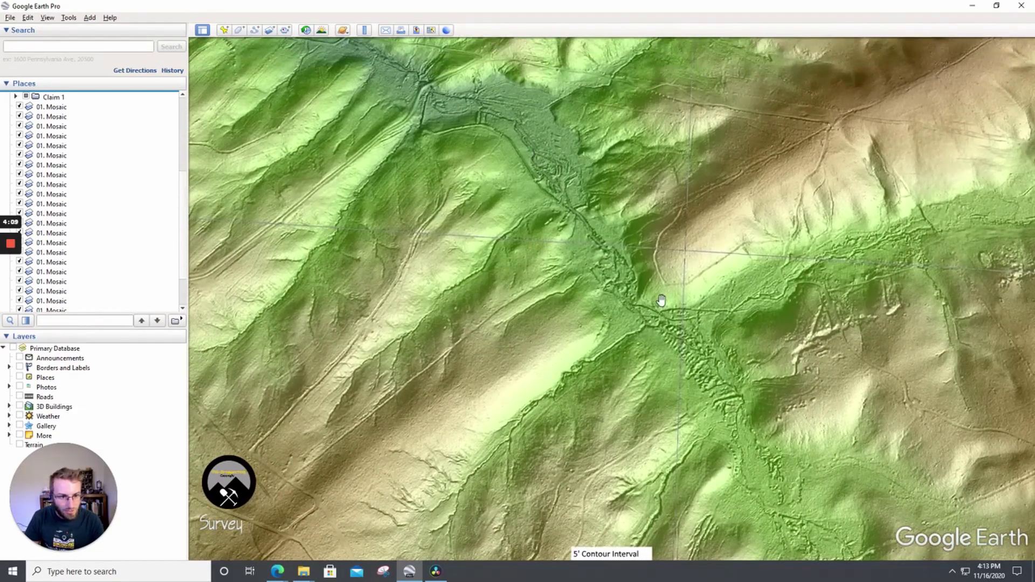
scroll(625, 302, up, 2)
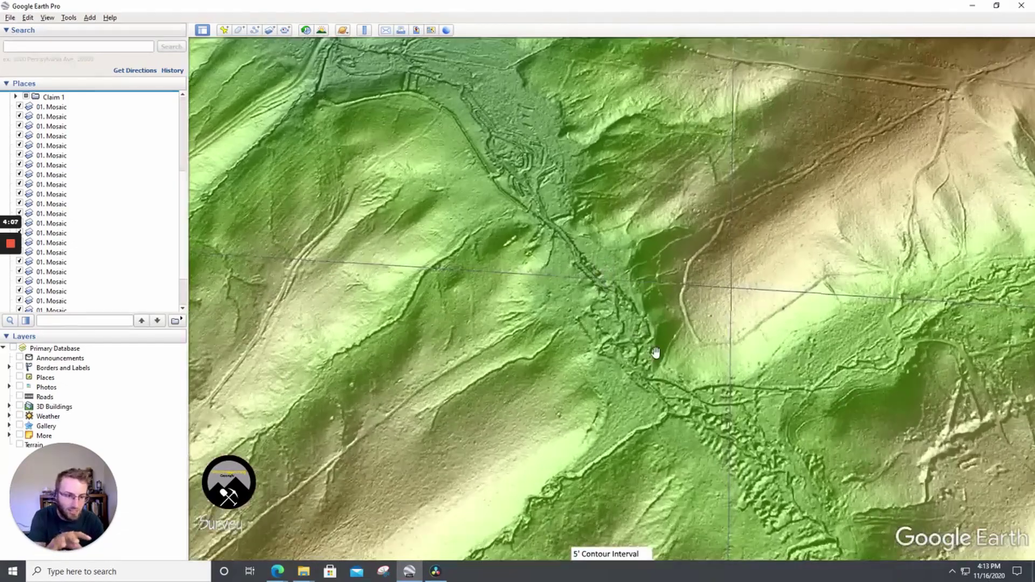
scroll(620, 343, up, 2)
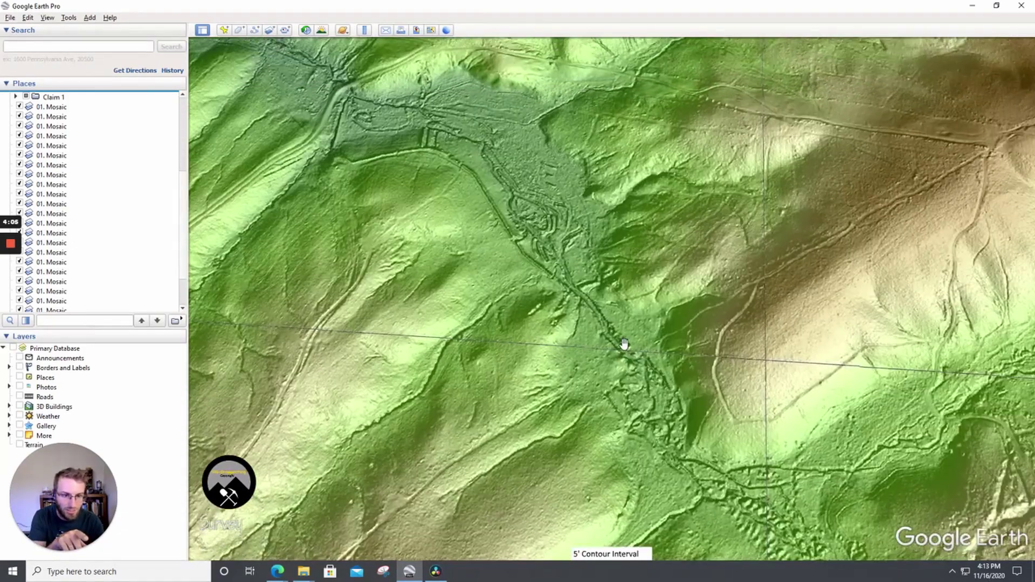
scroll(614, 302, up, 2)
scroll(545, 236, up, 2)
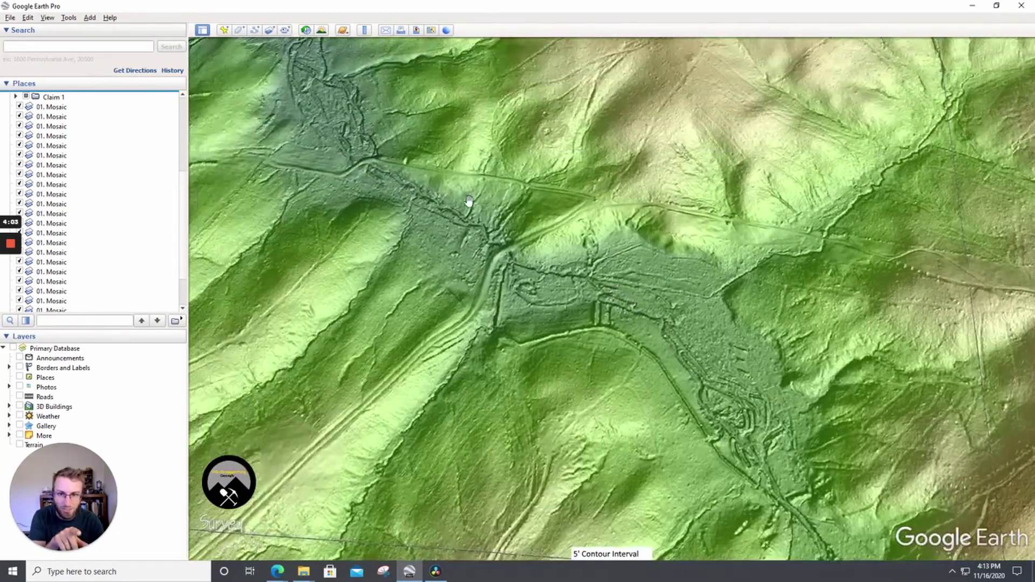
drag(468, 201, 302, 46)
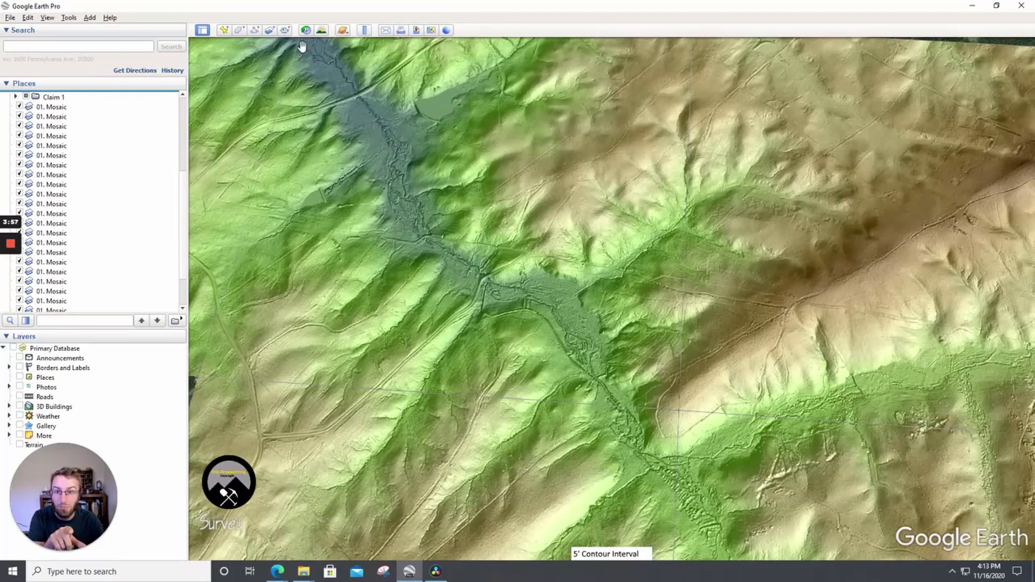
Set up a multi-point path measurement in miles and move the Ruler window clear of the creek.
click(365, 32)
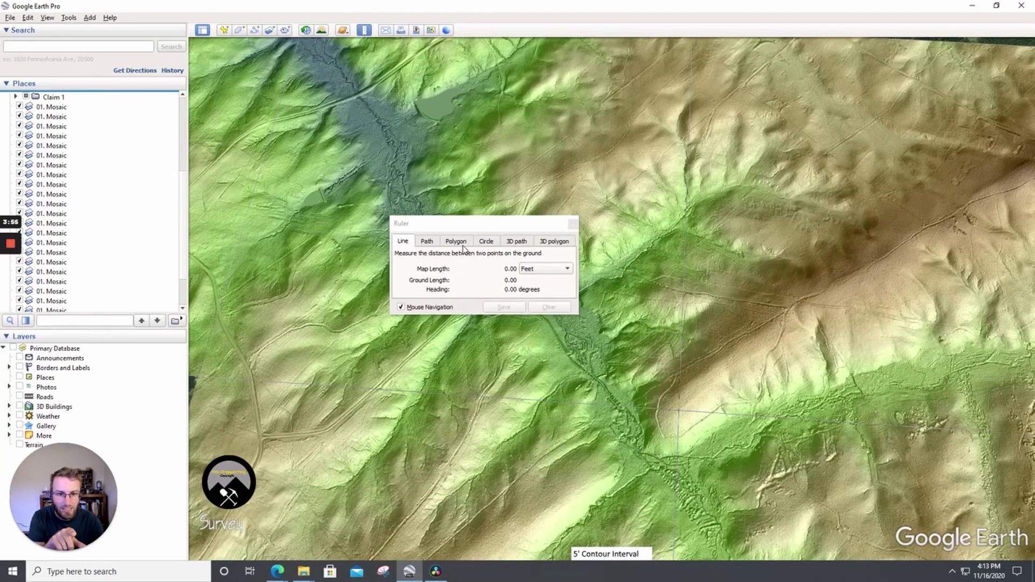
click(427, 242)
click(545, 268)
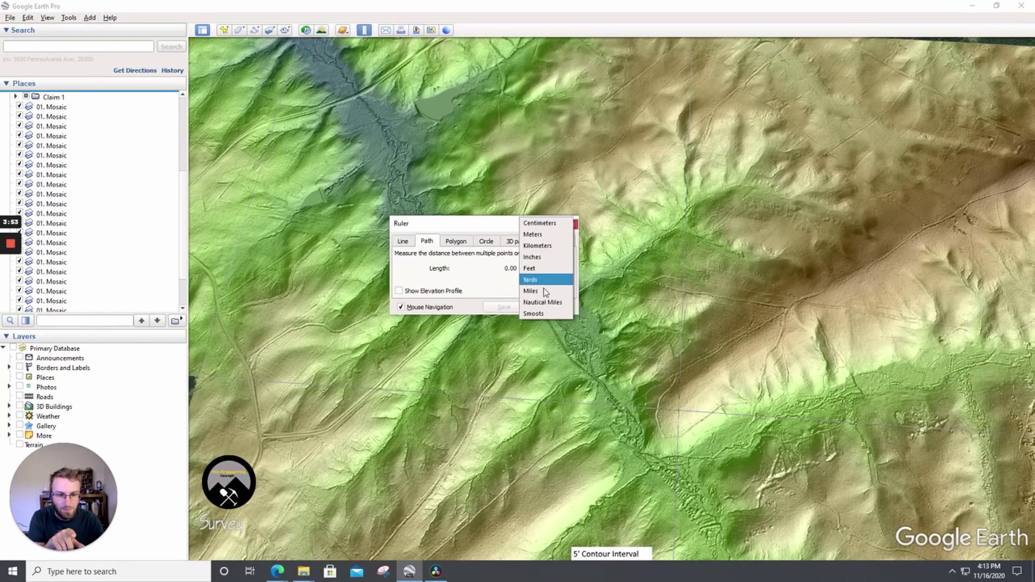
click(543, 287)
drag(499, 224, 123, 279)
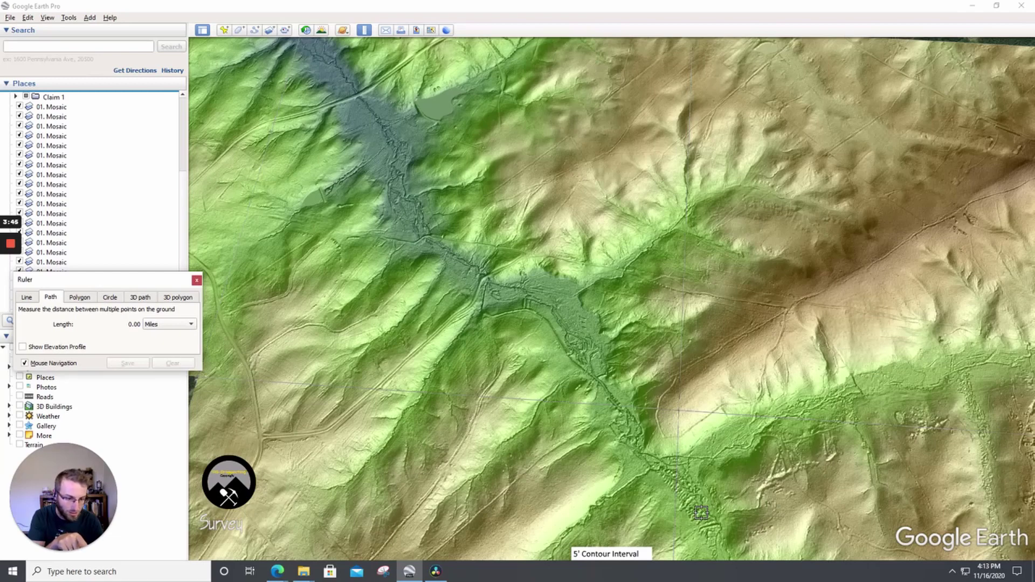
Measure the creek's length downstream from the disturbed ground near the confluence to the wide valley floor, and close the ruler.
click(700, 512)
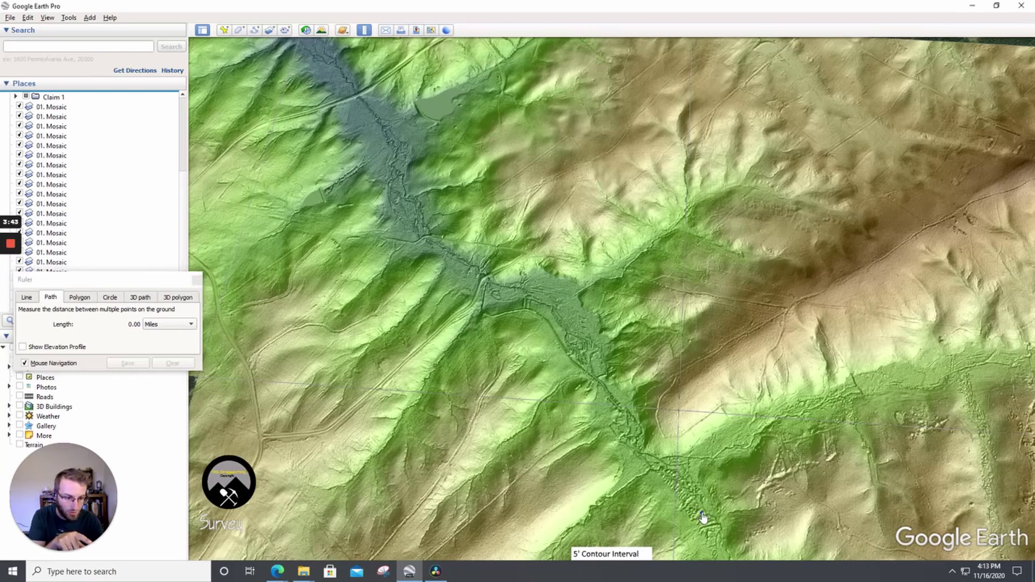
click(680, 484)
click(649, 450)
click(627, 422)
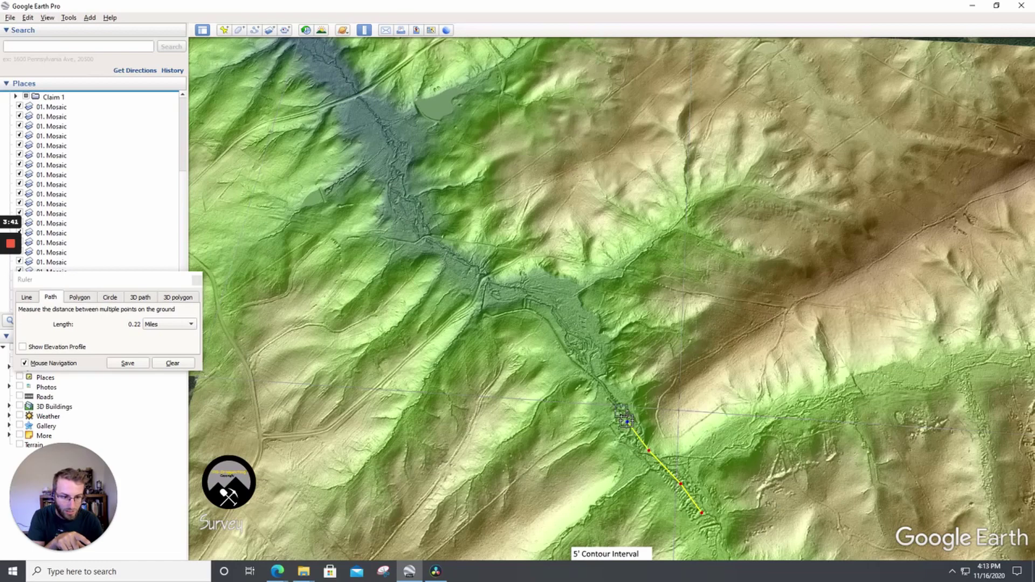
click(580, 345)
click(558, 303)
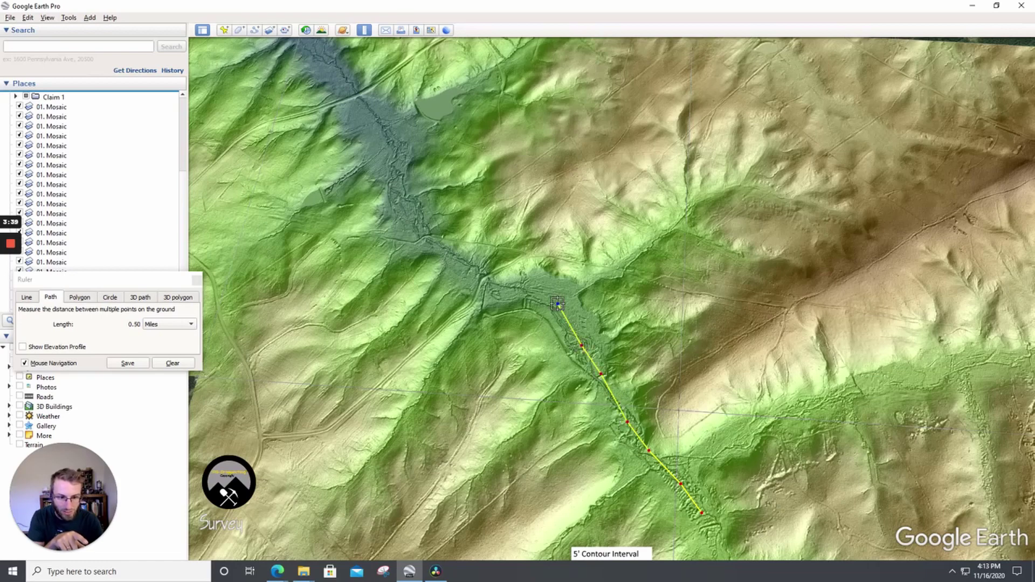
click(529, 296)
click(457, 278)
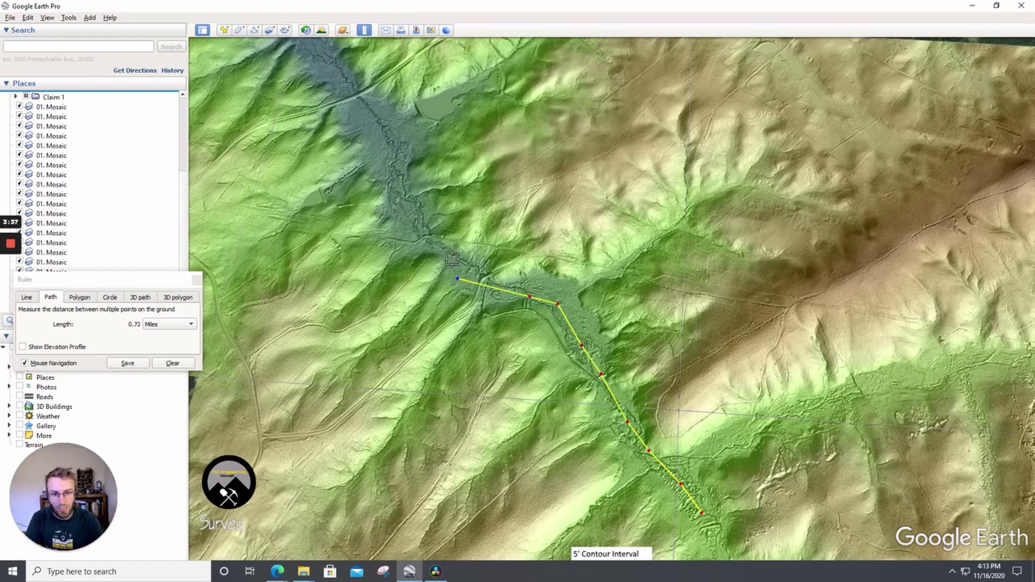
click(416, 235)
click(405, 209)
click(384, 146)
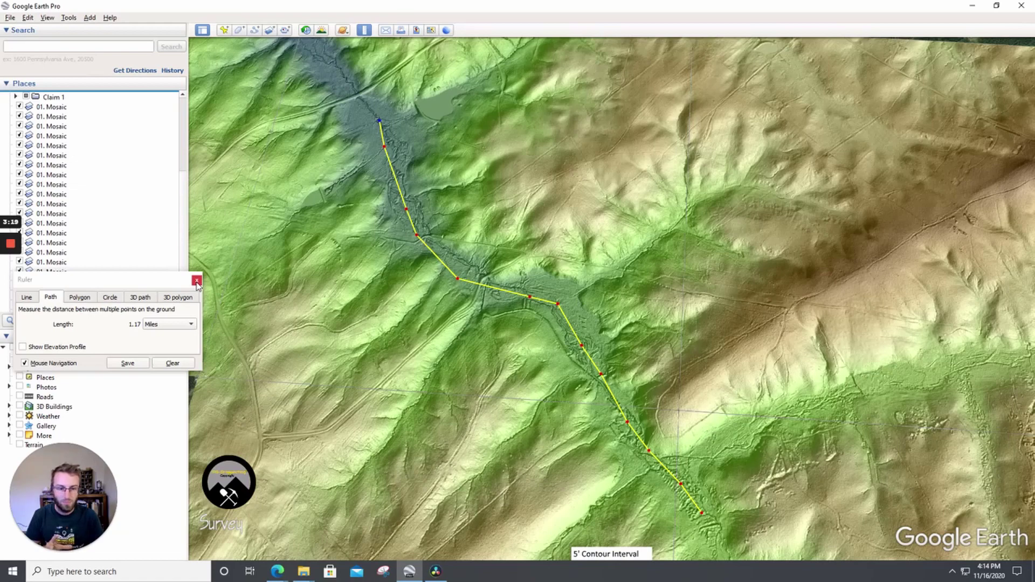
click(197, 280)
Examine the trenches and pits on the hillsides between the main creek and the worked tributaries to the east.
drag(521, 402, 509, 396)
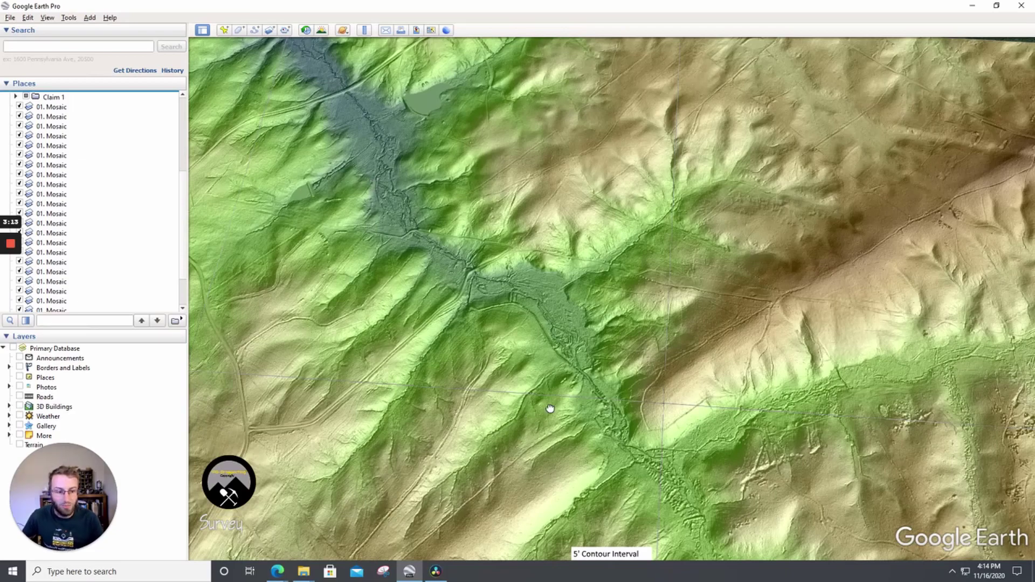
scroll(420, 291, up, 5)
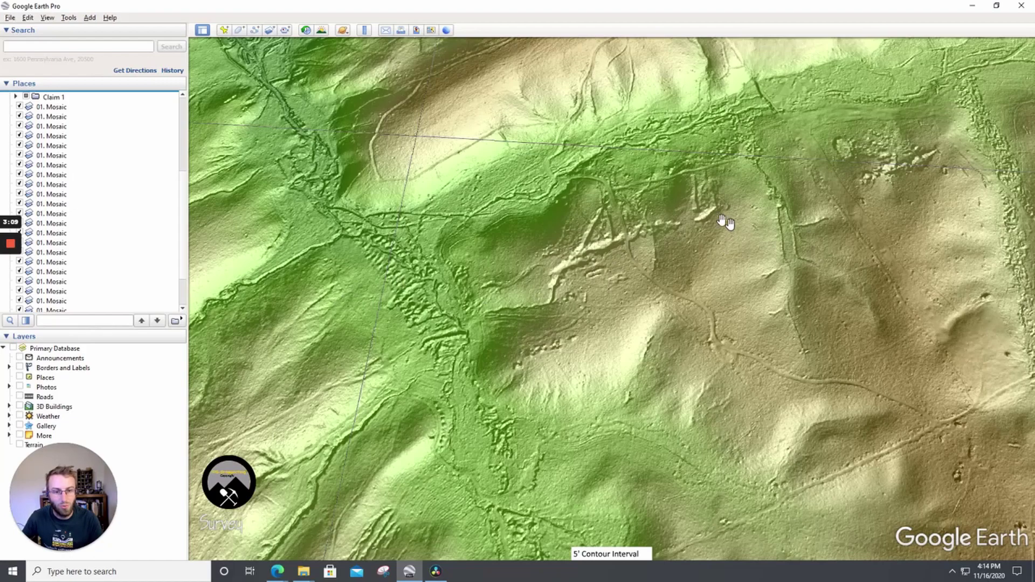
drag(613, 252, 490, 282)
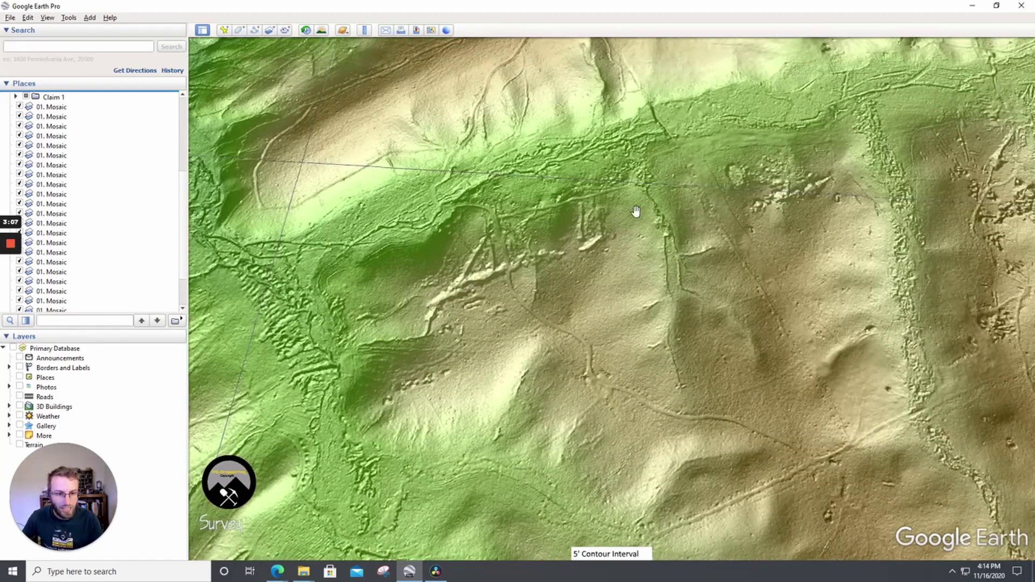
drag(843, 192, 393, 259)
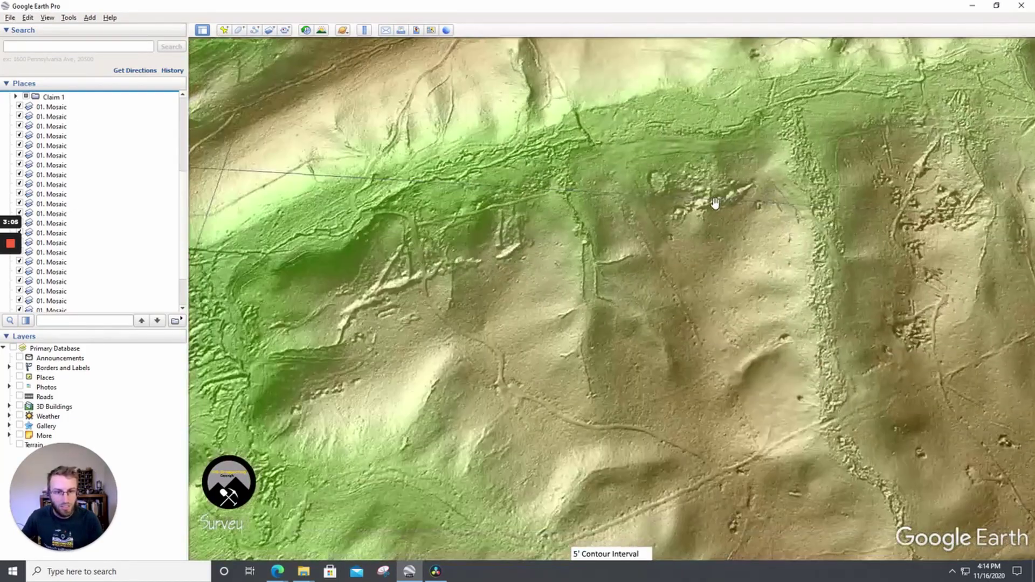
drag(531, 381, 687, 369)
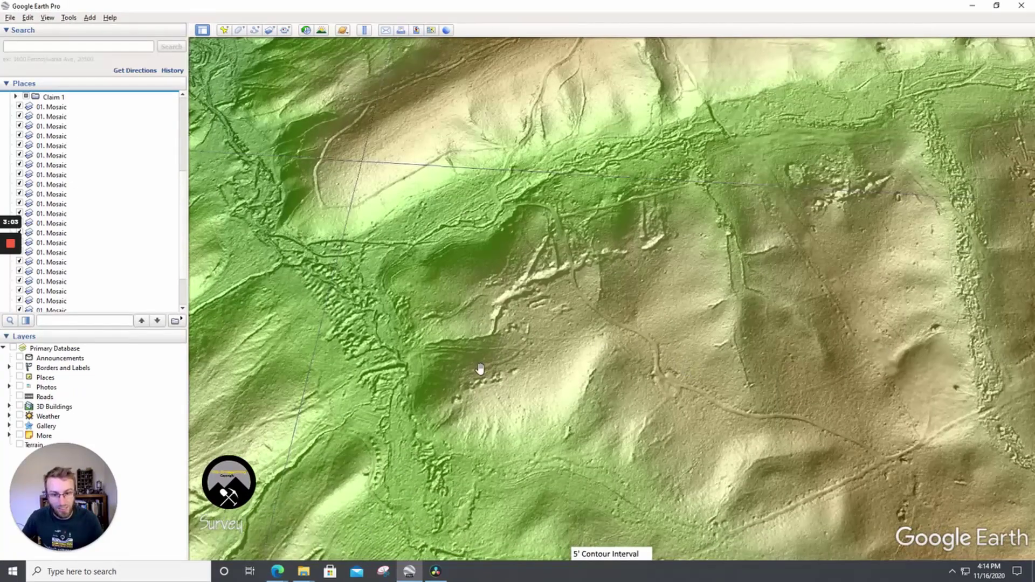
drag(461, 394, 471, 393)
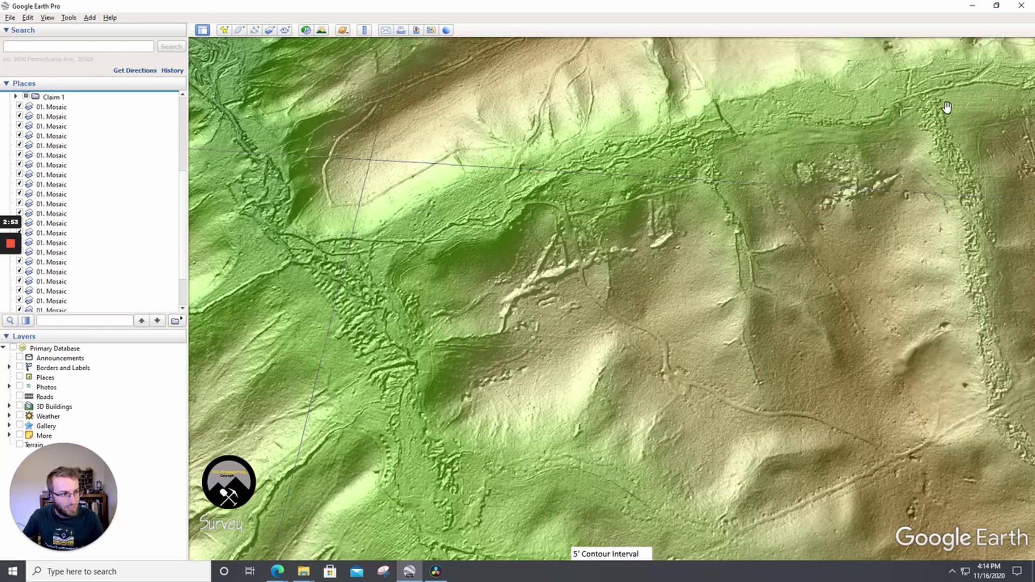
drag(947, 108, 725, 129)
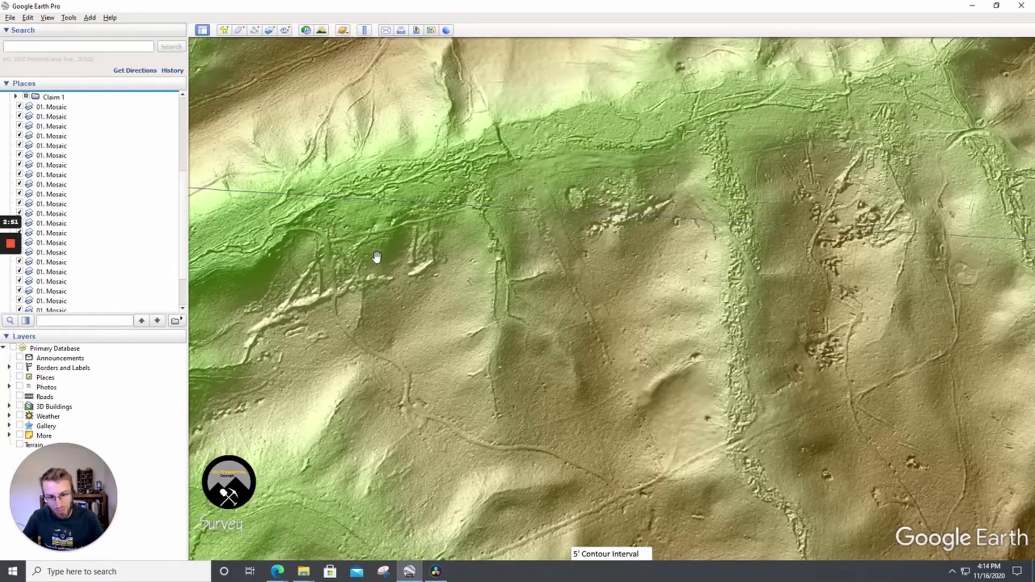
drag(459, 260, 634, 193)
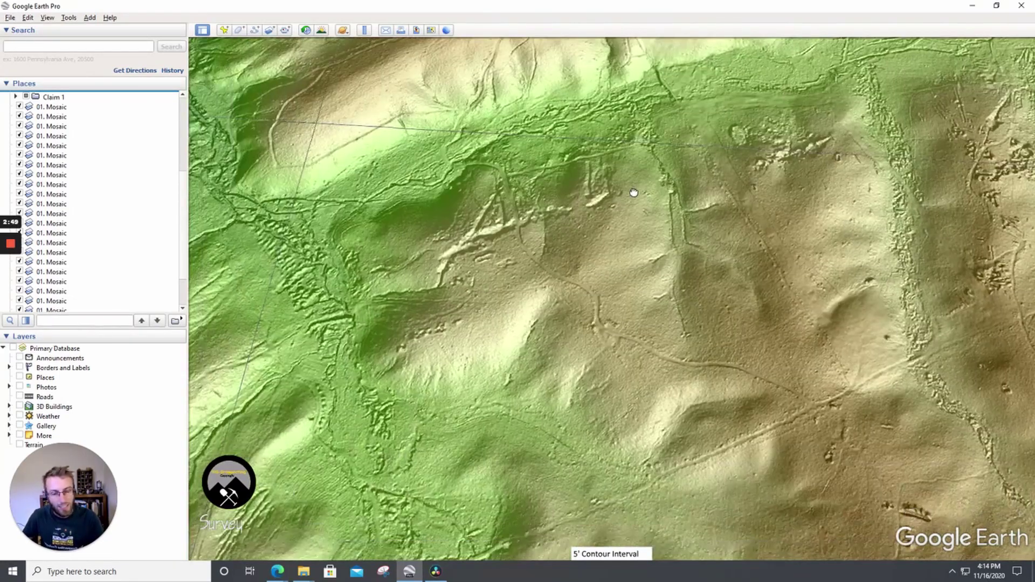
drag(513, 280, 569, 317)
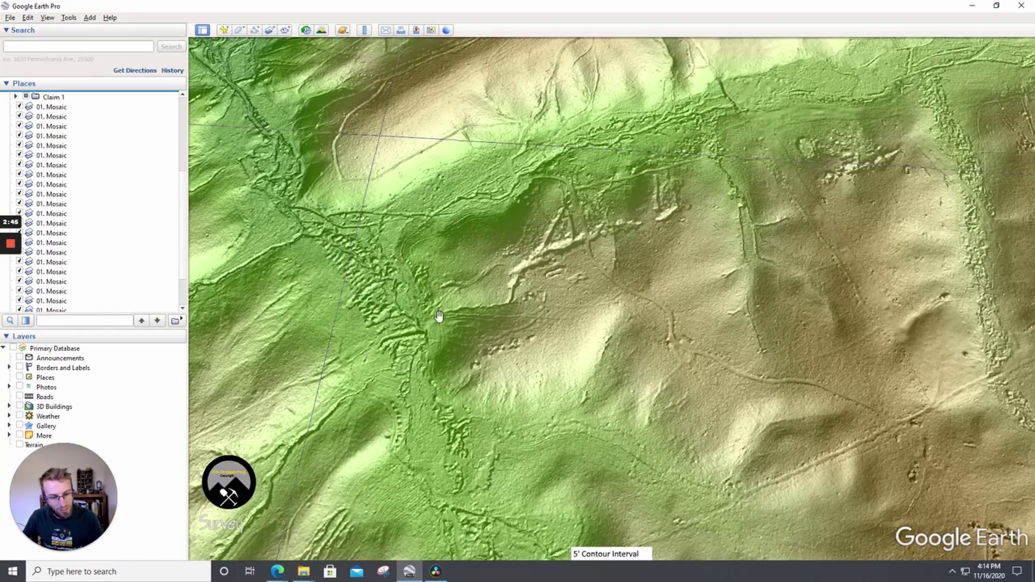
drag(439, 316, 376, 351)
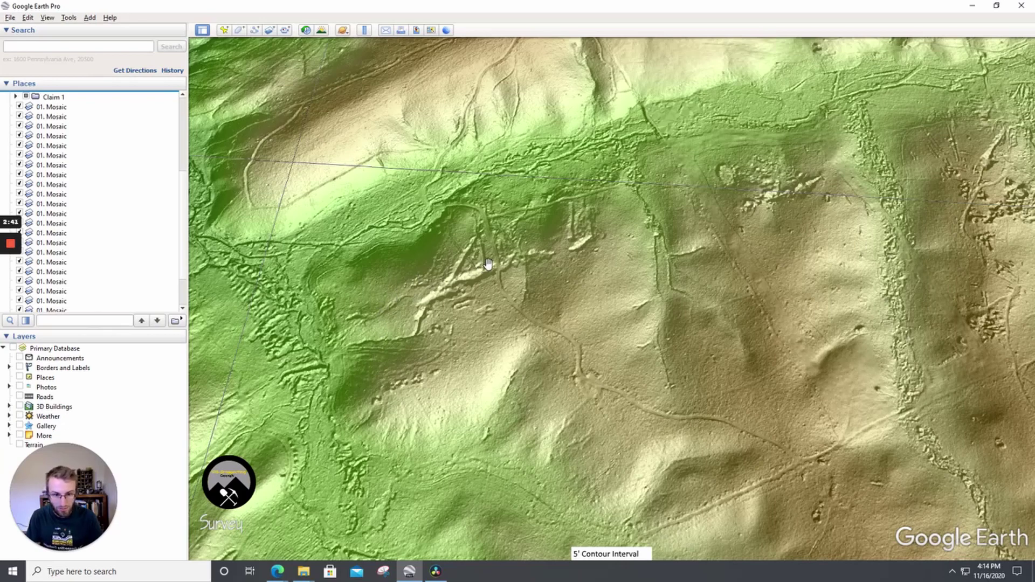
drag(483, 281, 363, 304)
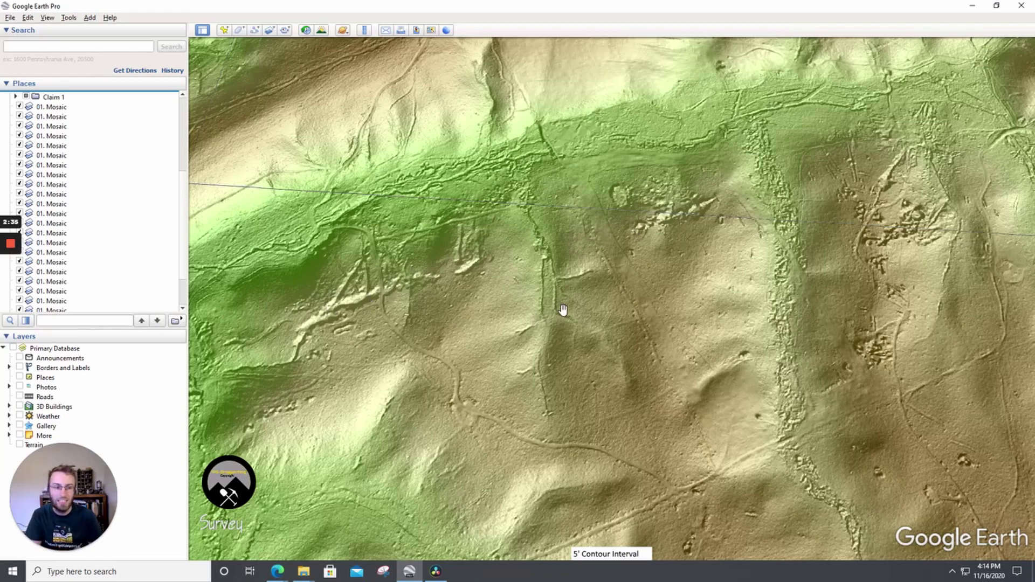
drag(563, 310, 458, 287)
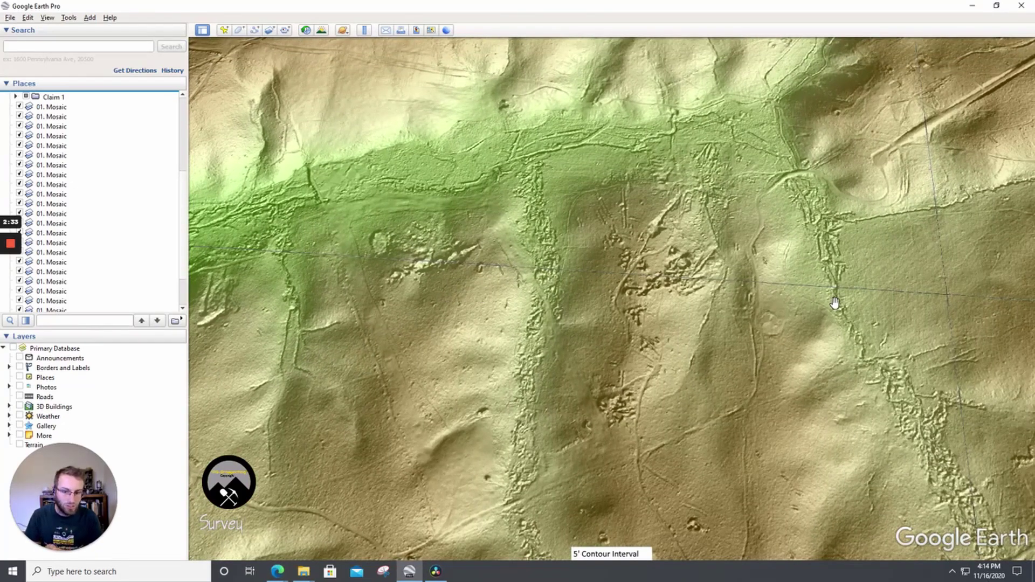
Examine the main creek's upper reach around the two ponds near the southern edge of the relief overlay.
scroll(566, 233, down, 5)
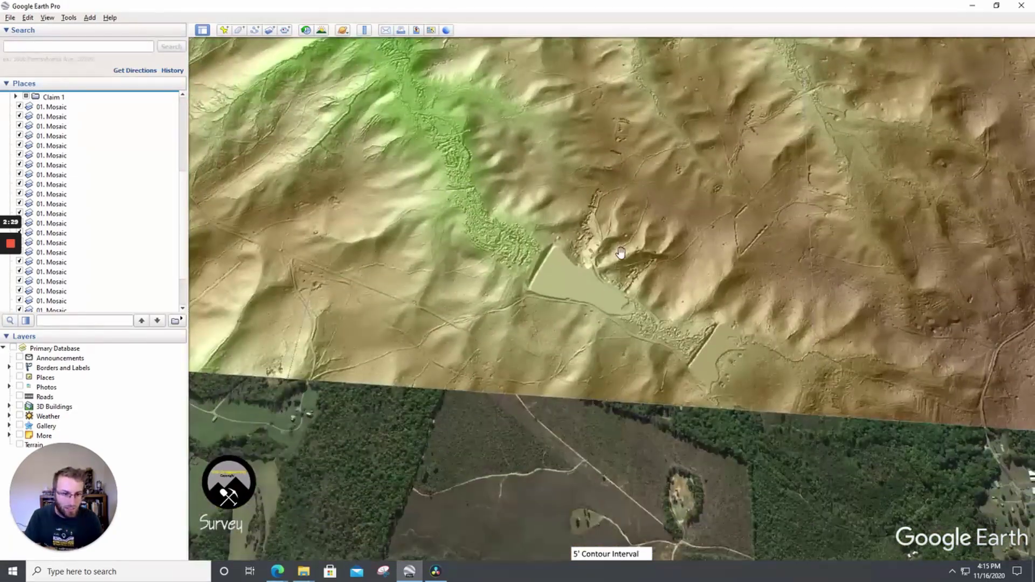
scroll(597, 318, up, 1)
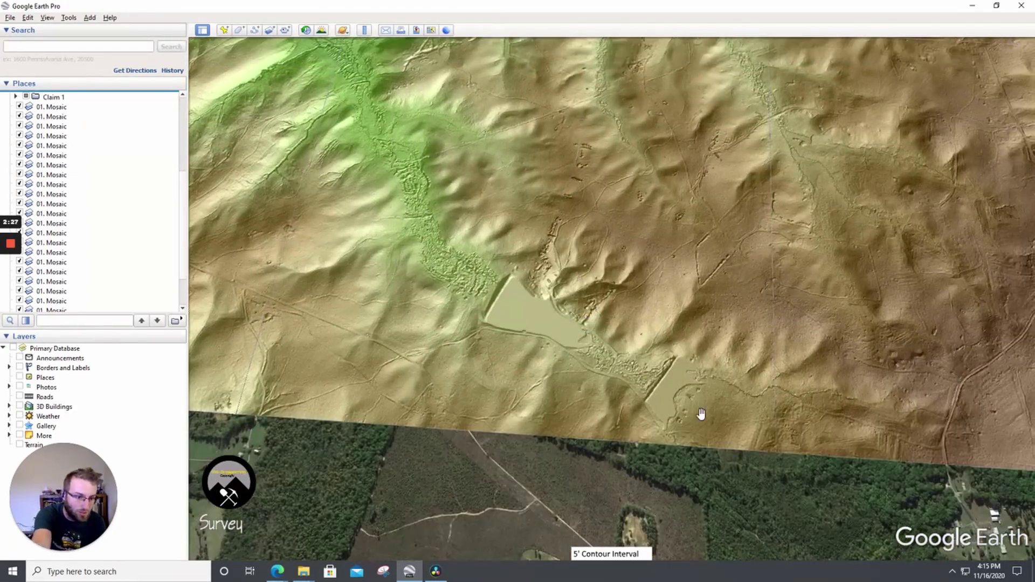
scroll(534, 339, up, 3)
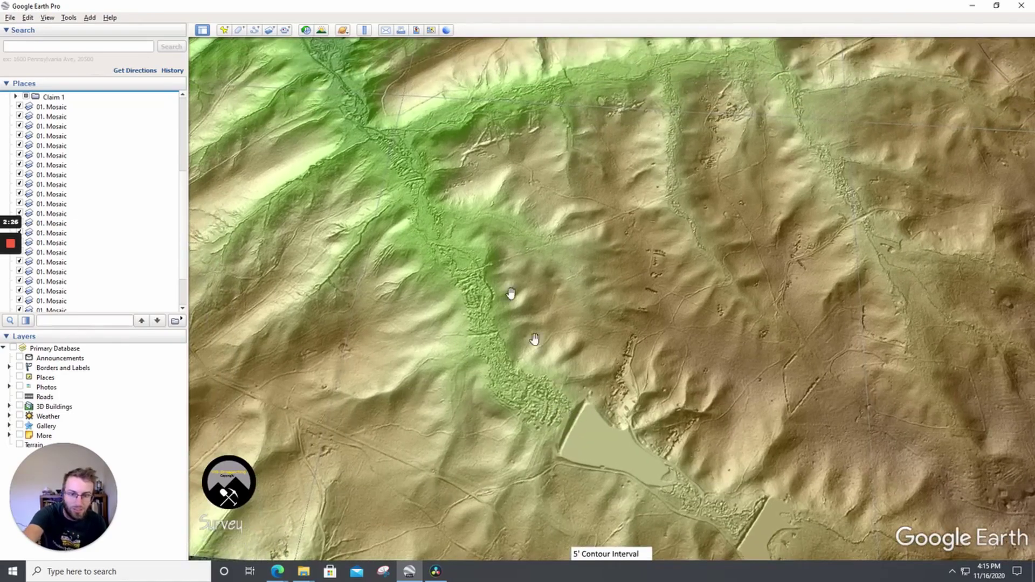
drag(534, 339, 580, 331)
drag(501, 344, 582, 311)
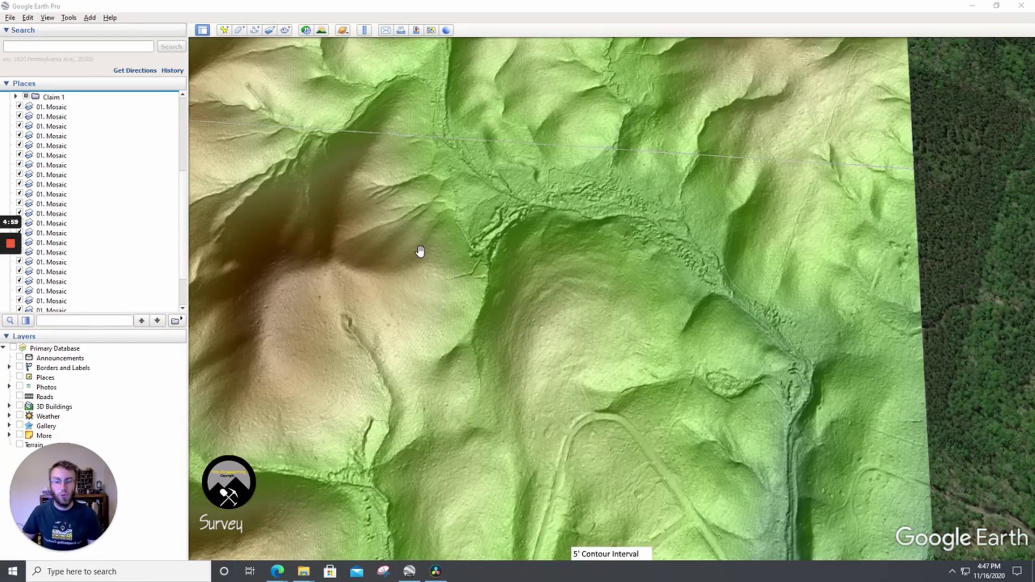
click(538, 321)
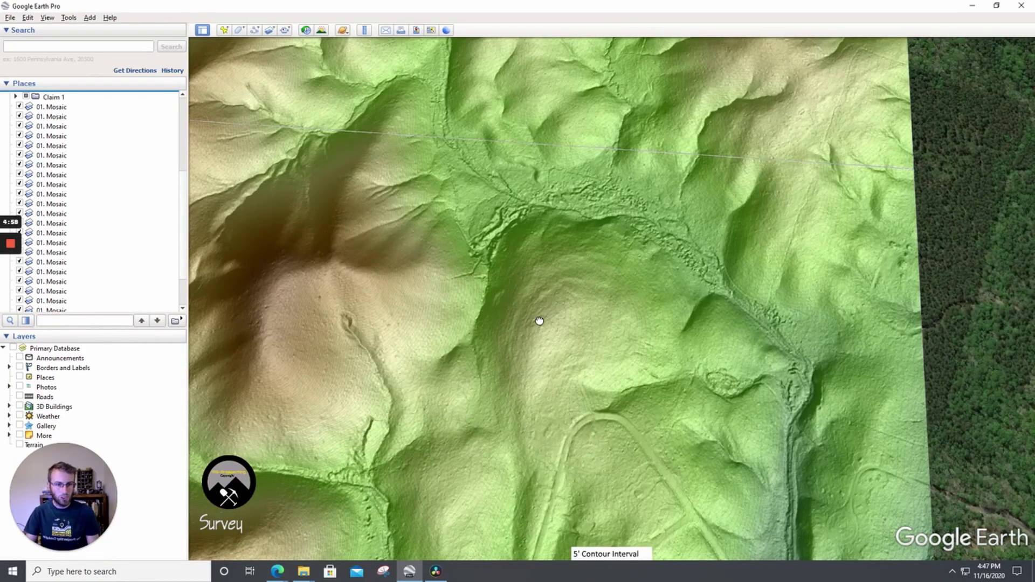
Examine the placer workings along the curved creek east of the brown hill, following the channel down to the pond.
drag(536, 321, 535, 300)
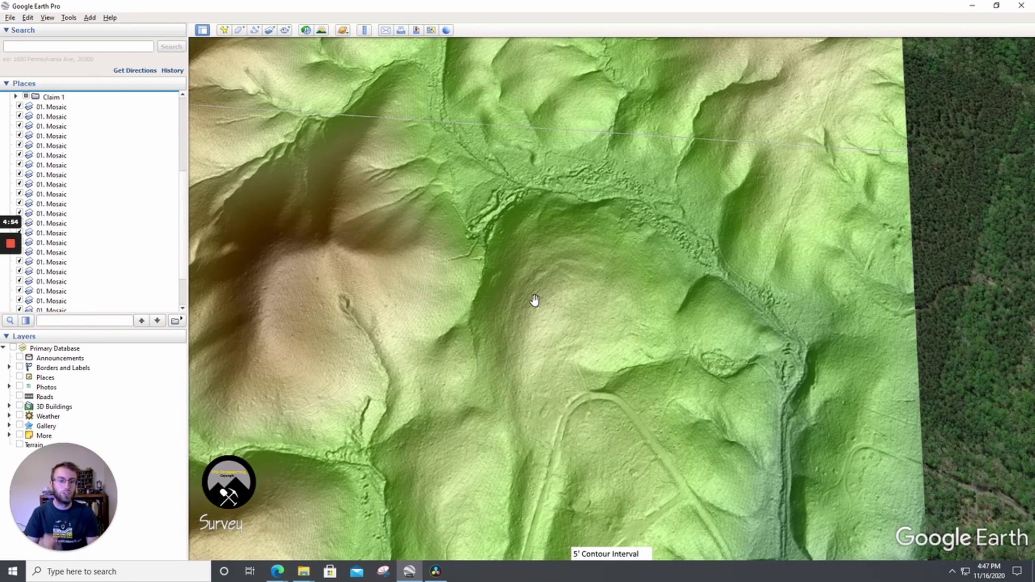
drag(495, 347, 500, 351)
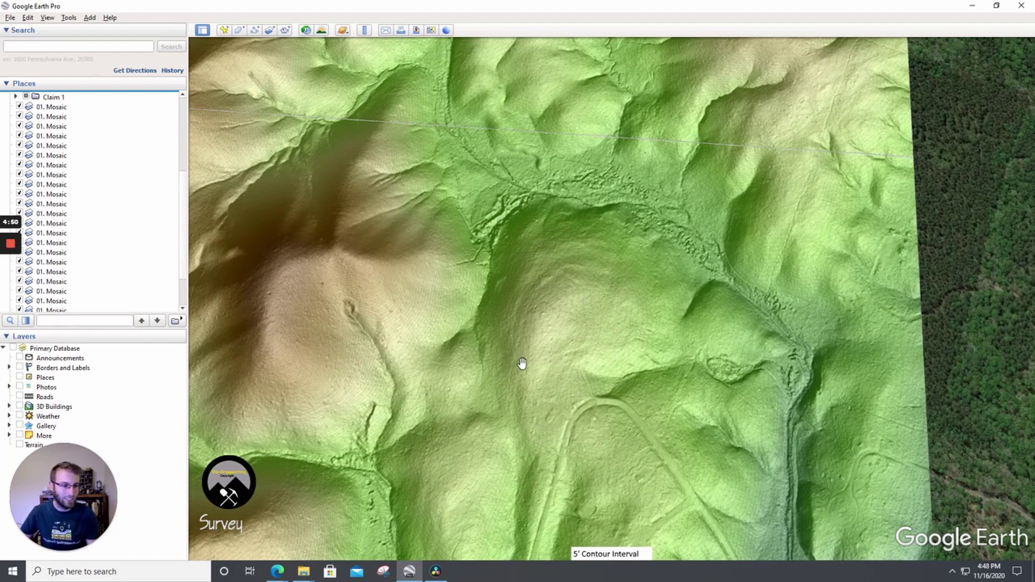
drag(620, 339, 552, 345)
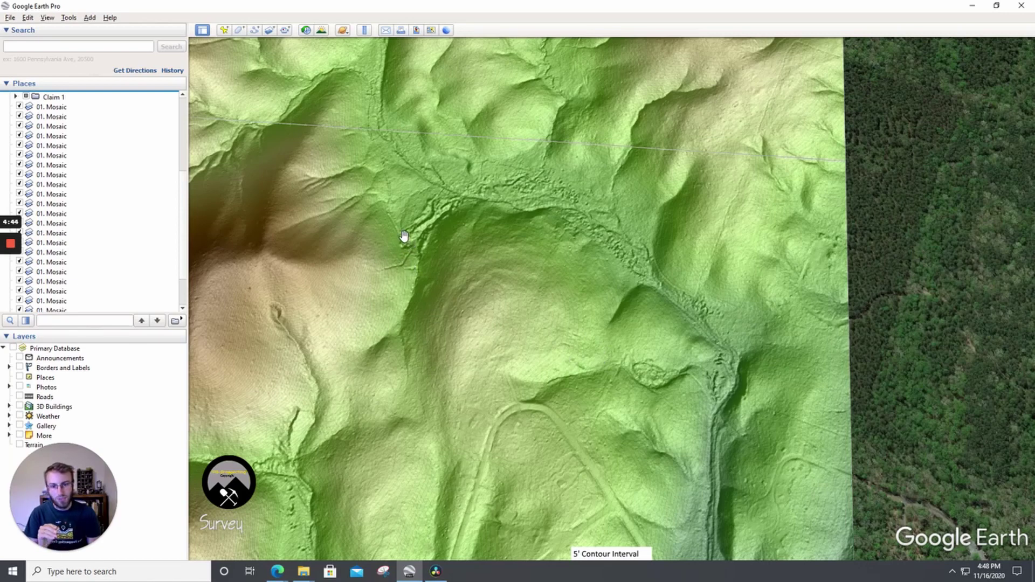
drag(402, 250, 444, 253)
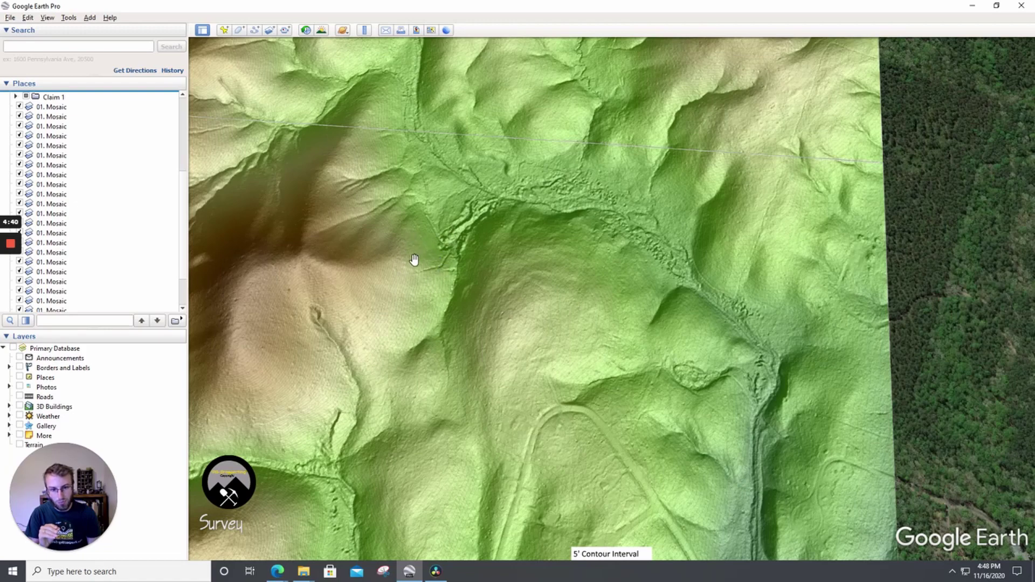
drag(442, 276, 400, 290)
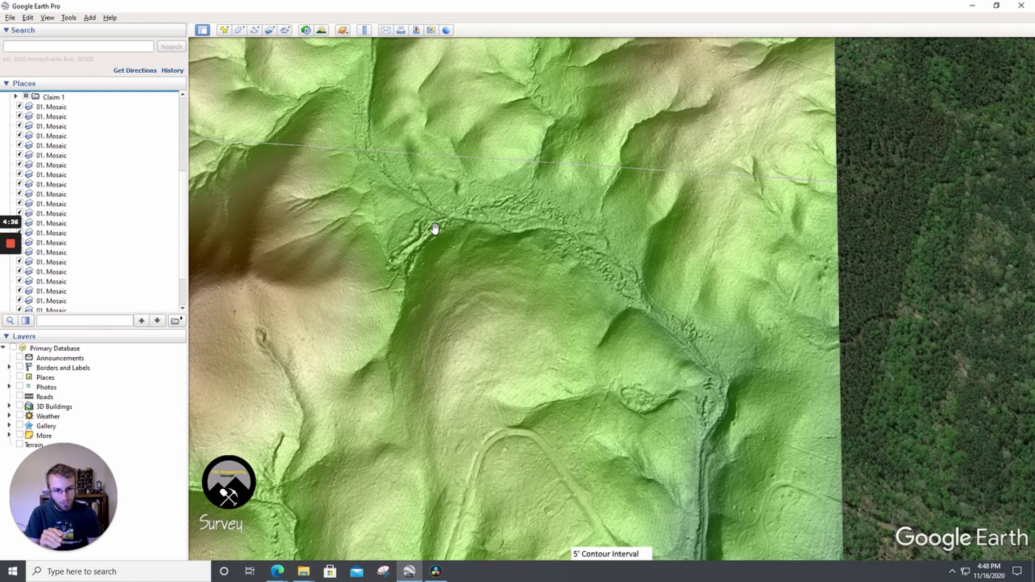
drag(461, 227, 392, 192)
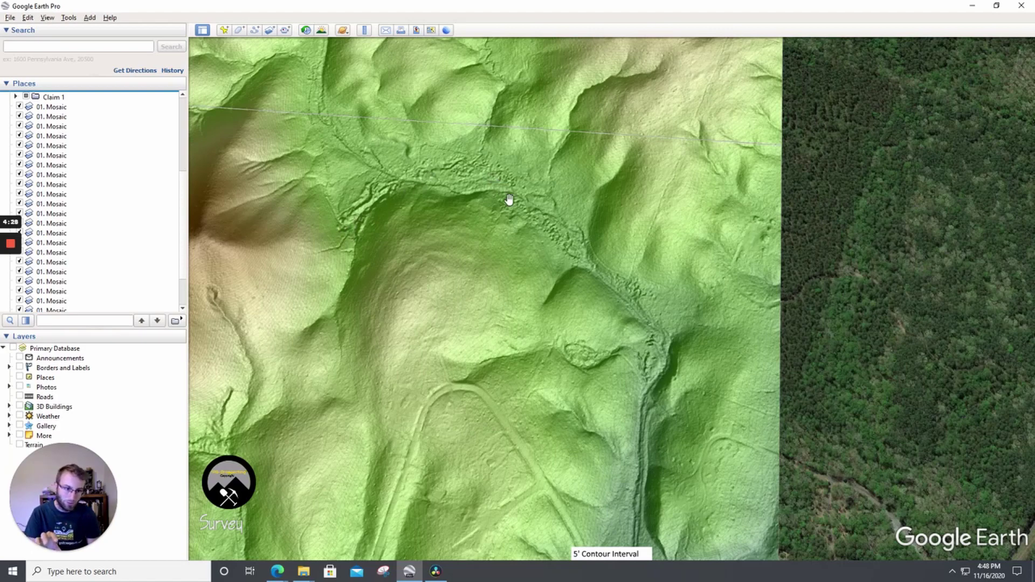
drag(548, 242, 504, 171)
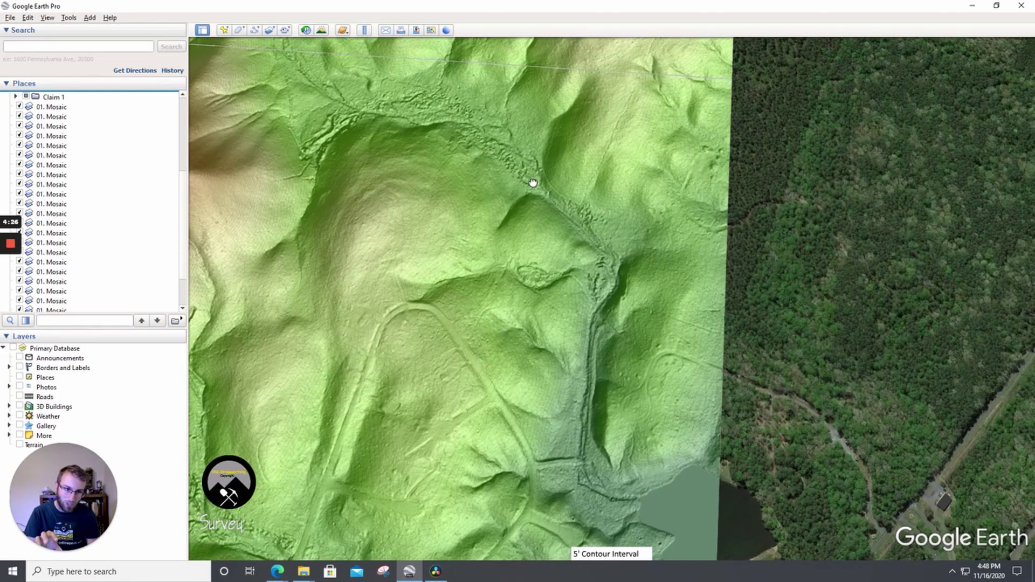
drag(571, 212, 535, 142)
drag(541, 227, 506, 127)
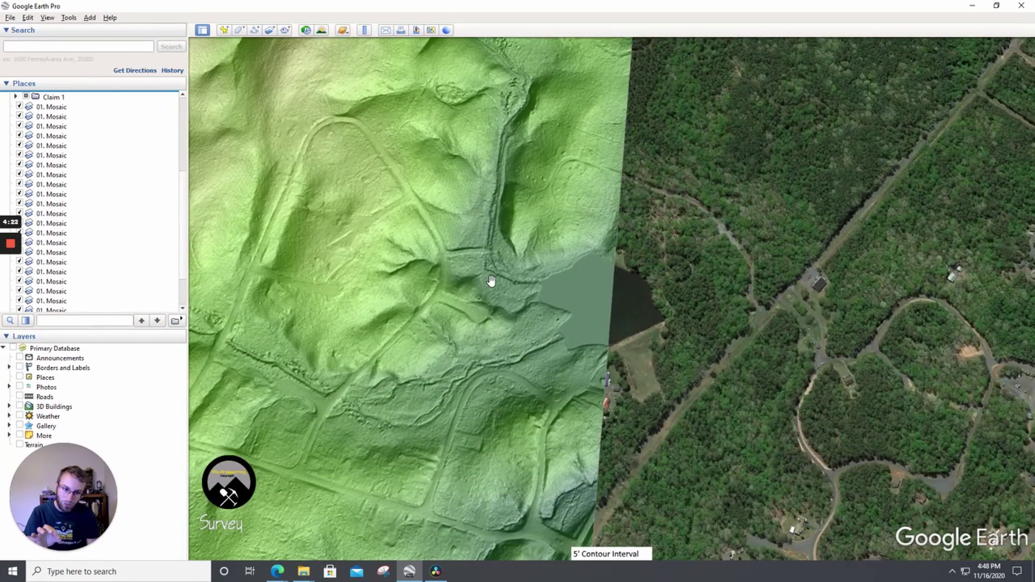
drag(507, 286, 571, 330)
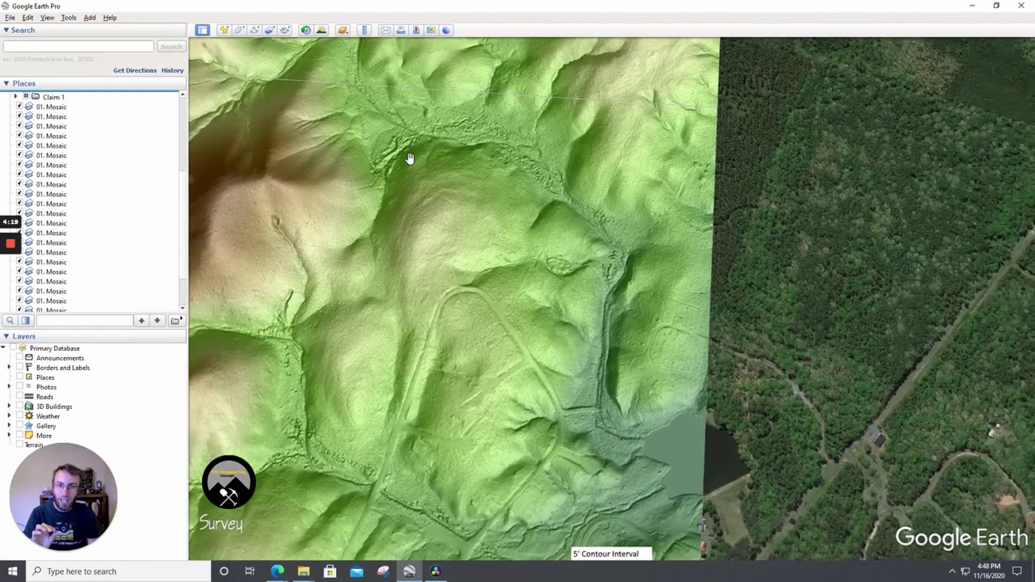
Measure the curved creek's worked stretch in miles with a multi-point path from its western diggings to the straight channel, and close the ruler.
drag(409, 157, 411, 216)
click(365, 29)
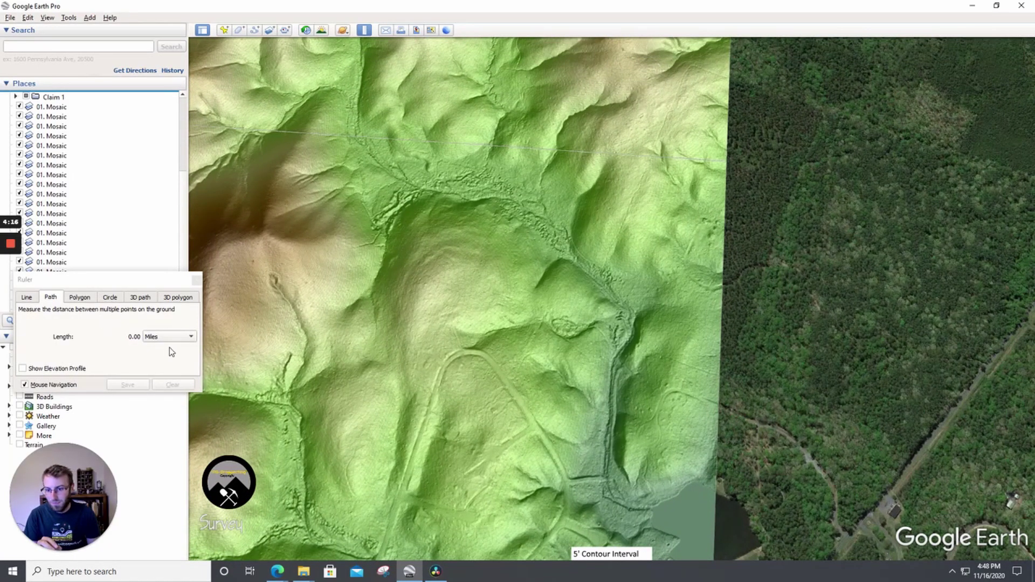
click(381, 227)
click(424, 191)
click(467, 186)
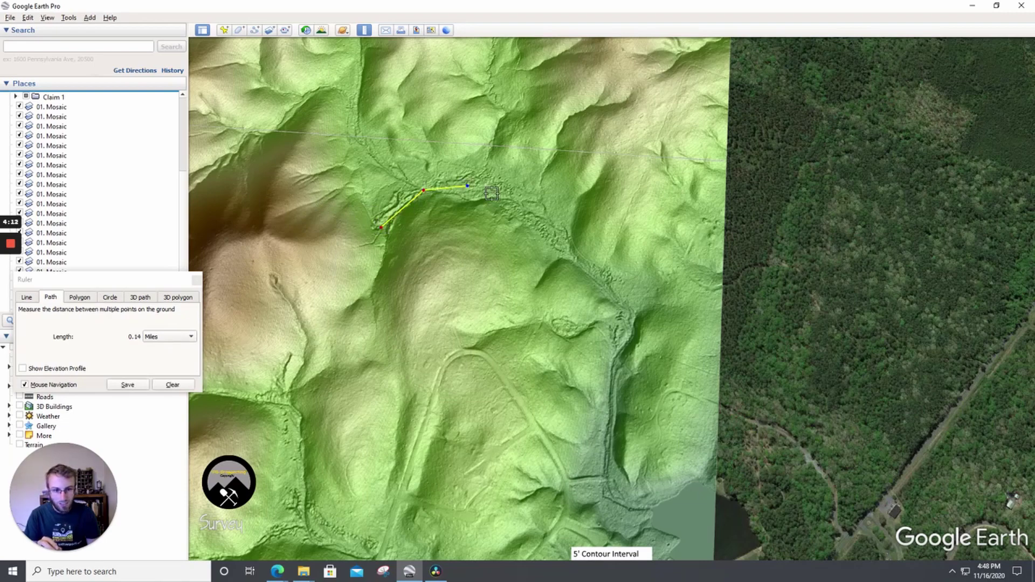
click(513, 200)
drag(527, 216, 572, 244)
click(595, 262)
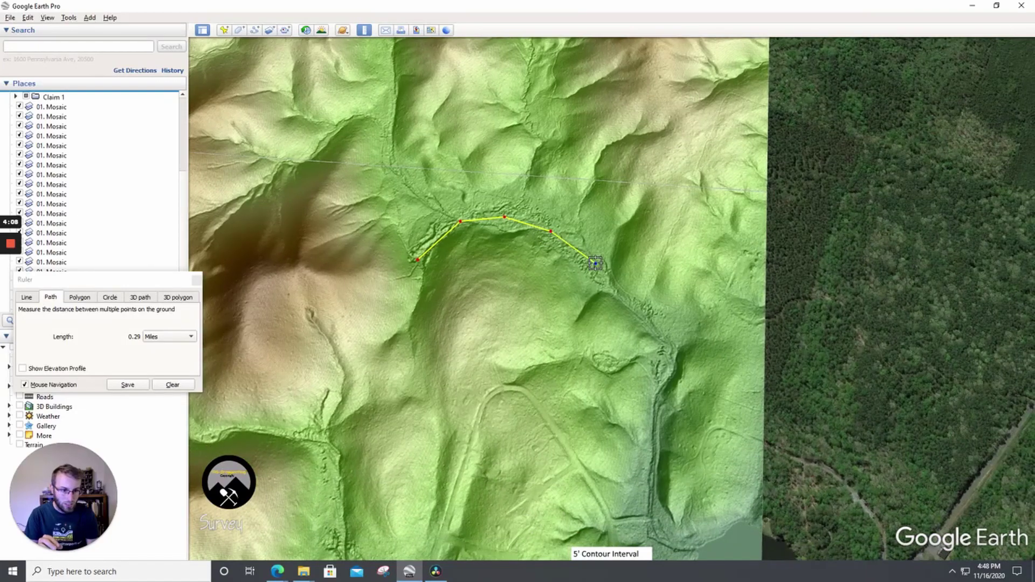
click(618, 294)
click(662, 323)
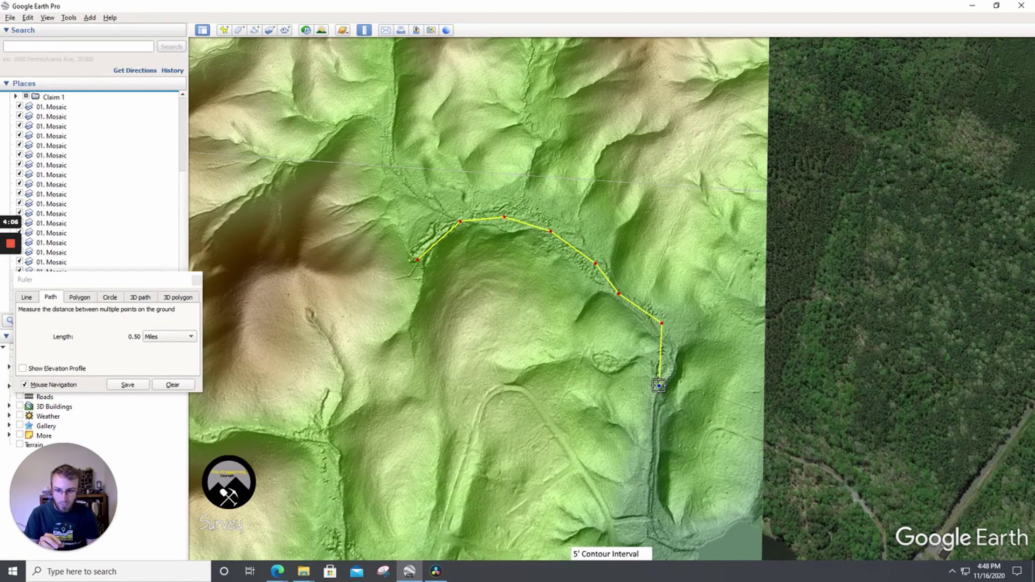
click(196, 280)
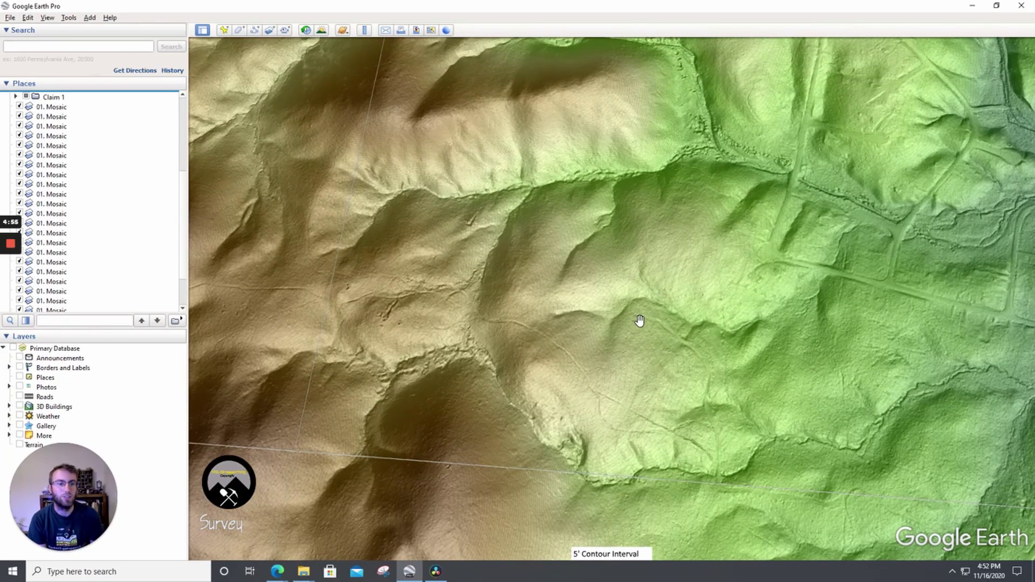
Examine the disturbed ground along the southern tributaries and around the creek confluence west of the looped road.
drag(639, 315, 604, 263)
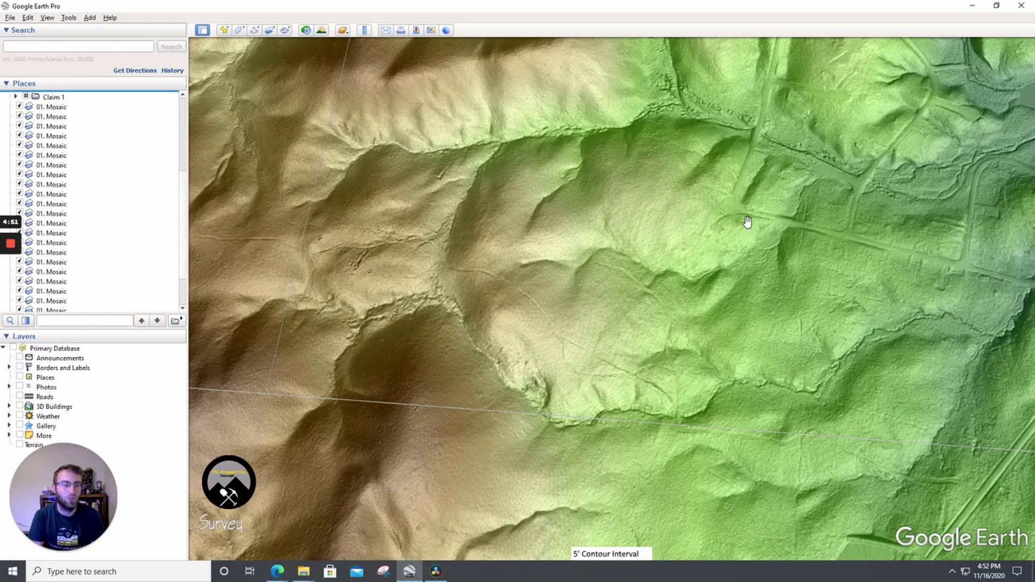
drag(746, 224, 726, 275)
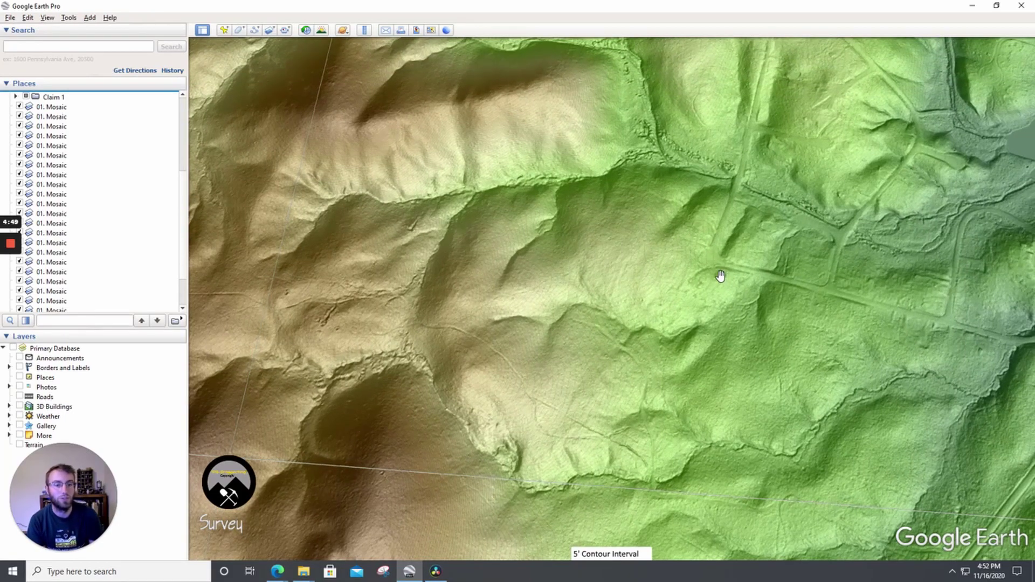
key(Down)
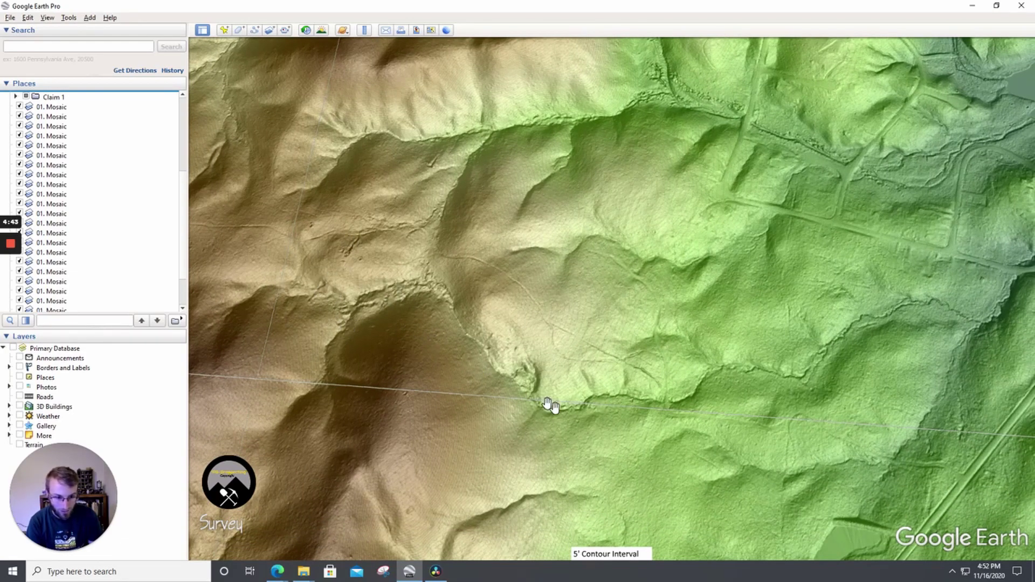
key(Up)
key(Up)
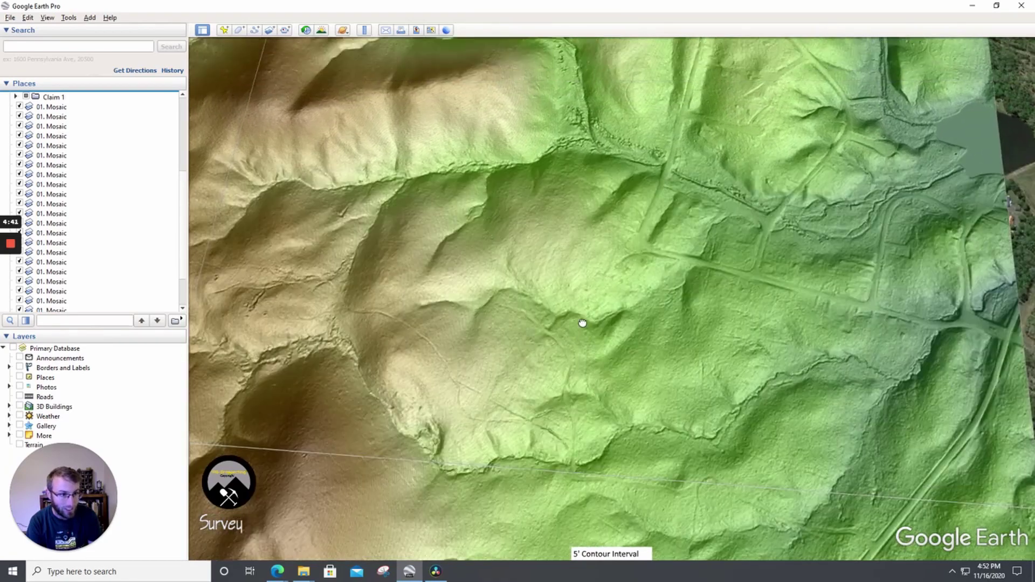
key(Up)
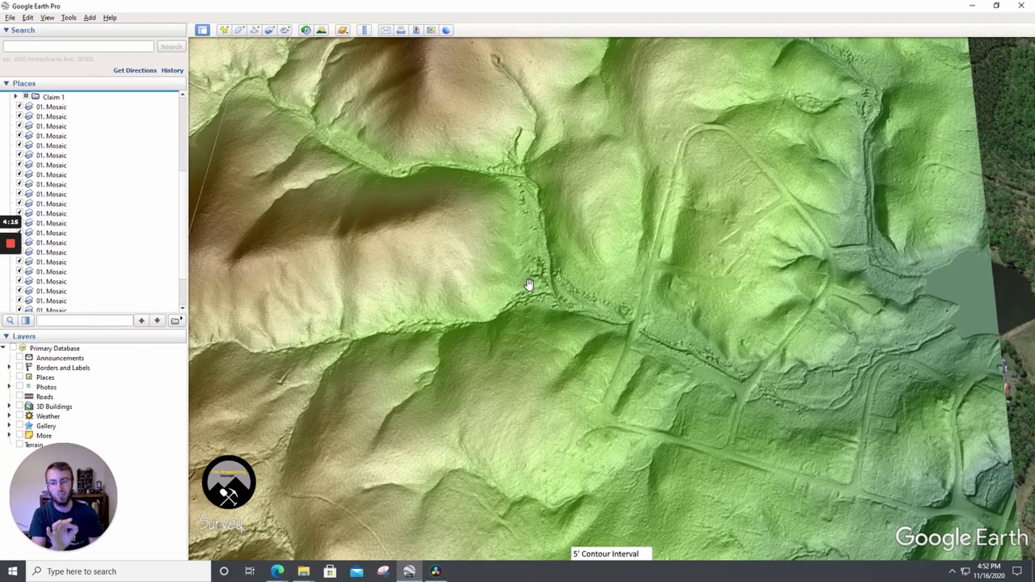
drag(529, 284, 530, 348)
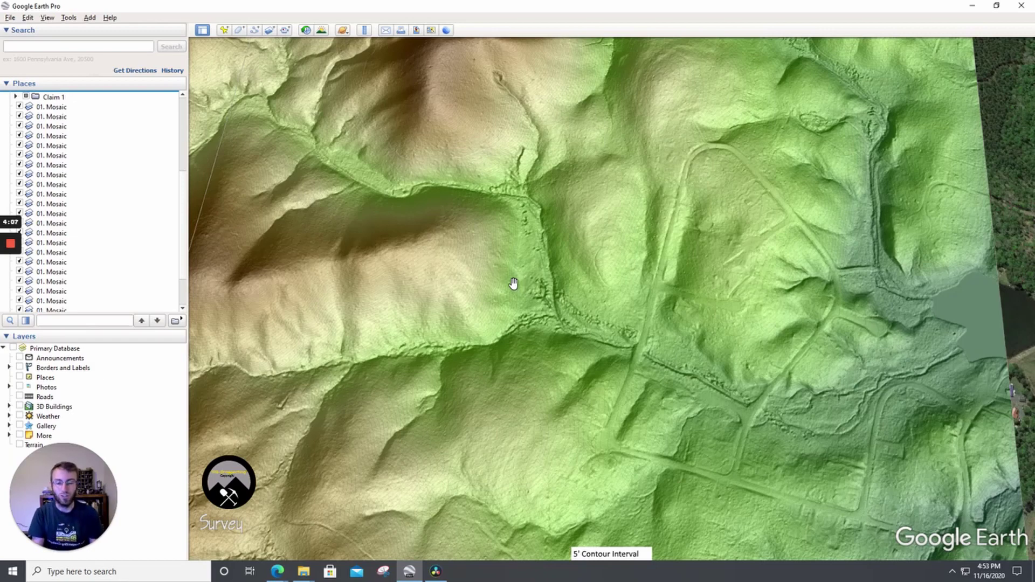
drag(543, 355, 519, 332)
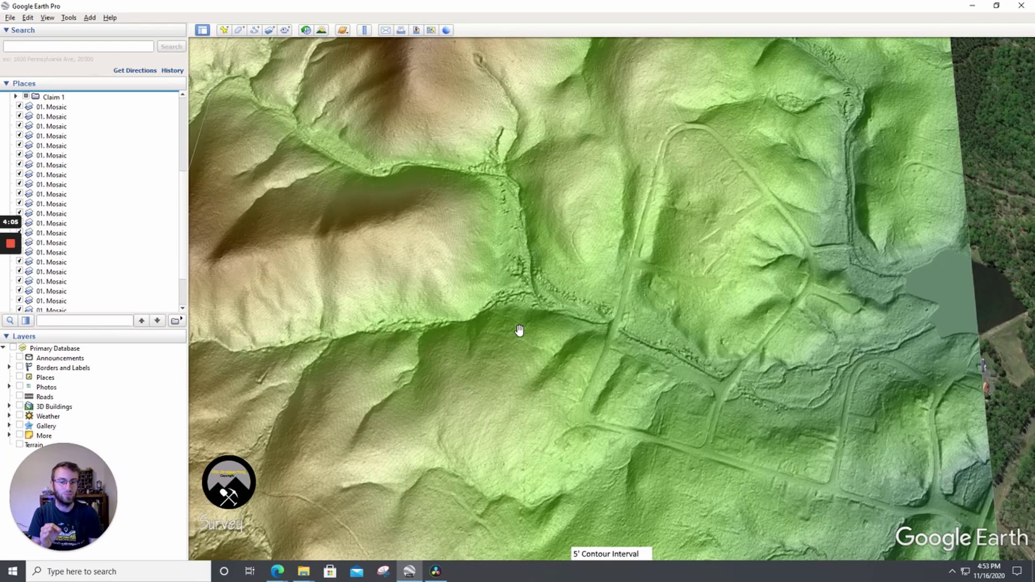
drag(488, 315, 523, 351)
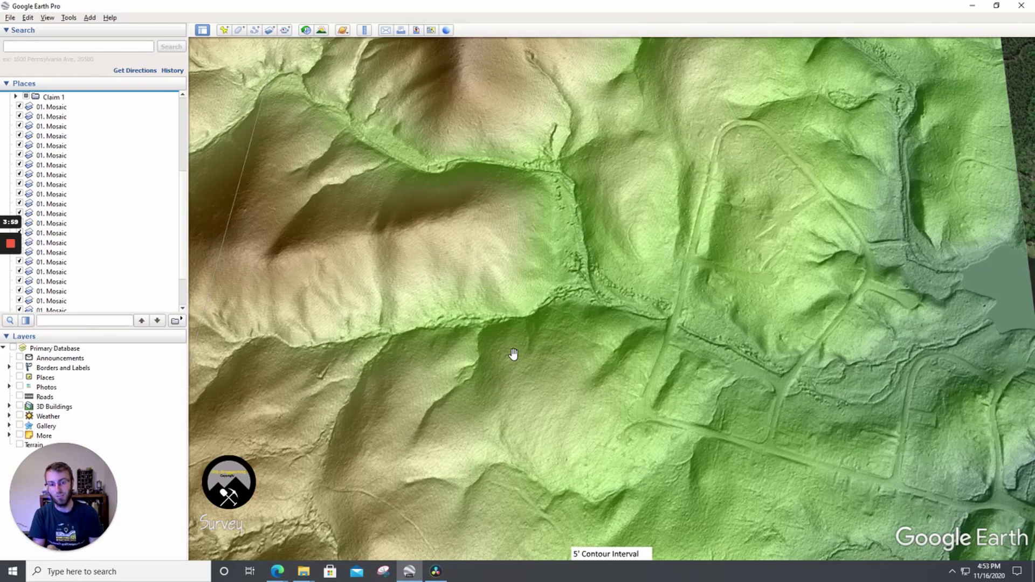
drag(498, 363, 492, 378)
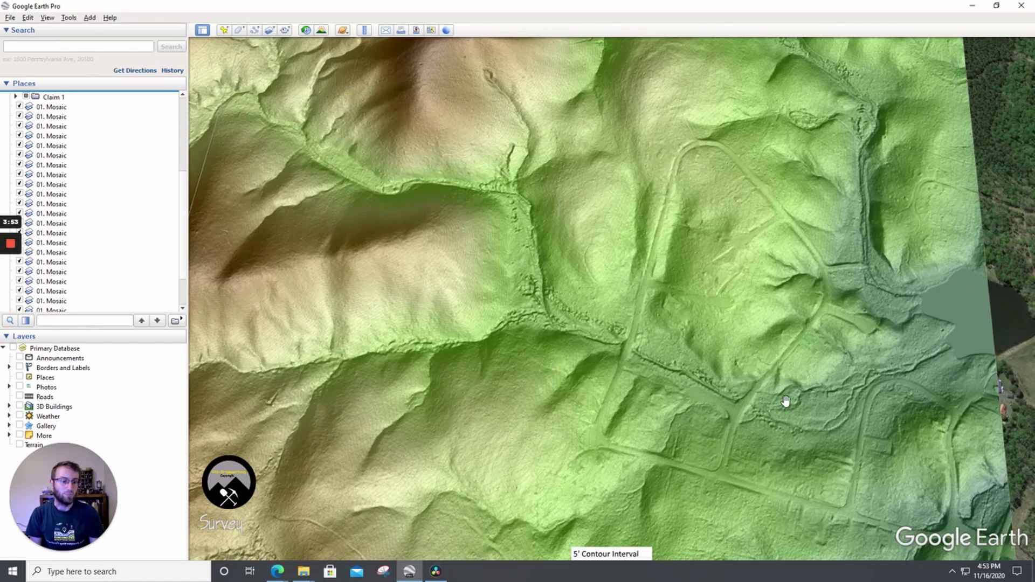
Compare the trench on the brown hill with the placer workings along the curved creek to its northeast.
drag(507, 162, 526, 328)
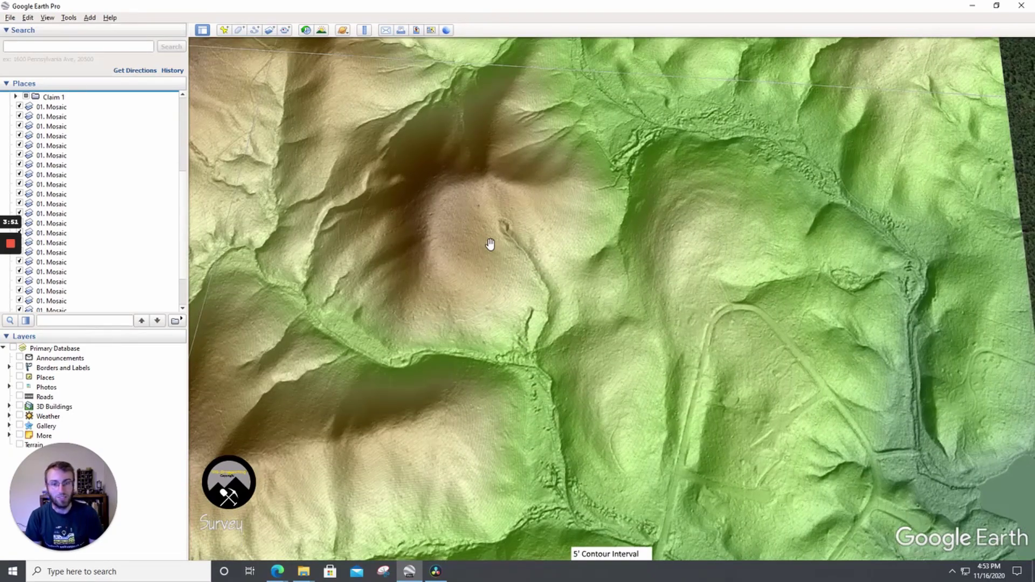
scroll(520, 326, down, 4)
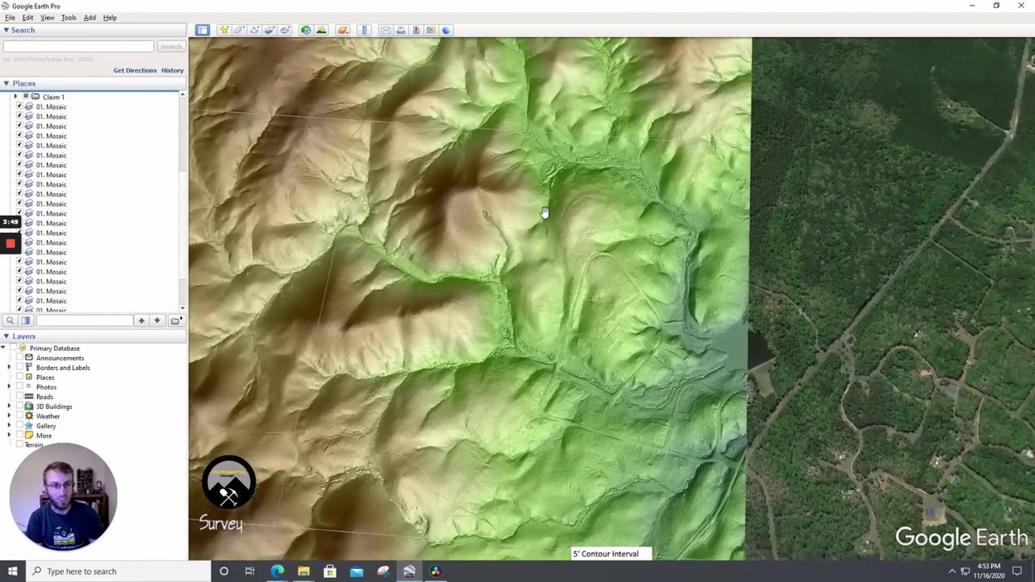
scroll(610, 226, up, 3)
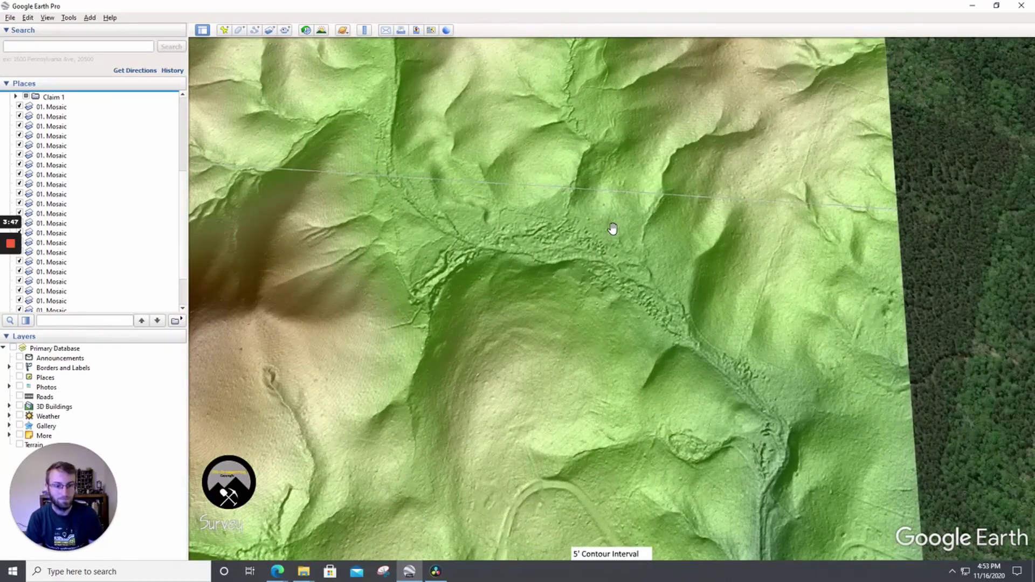
key(Down)
key(Right)
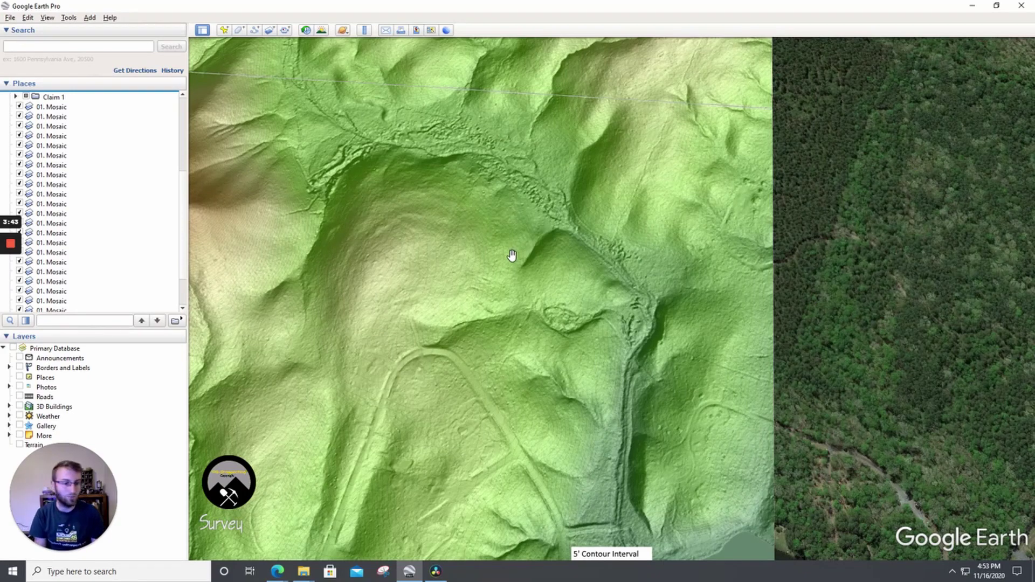
drag(470, 299, 499, 320)
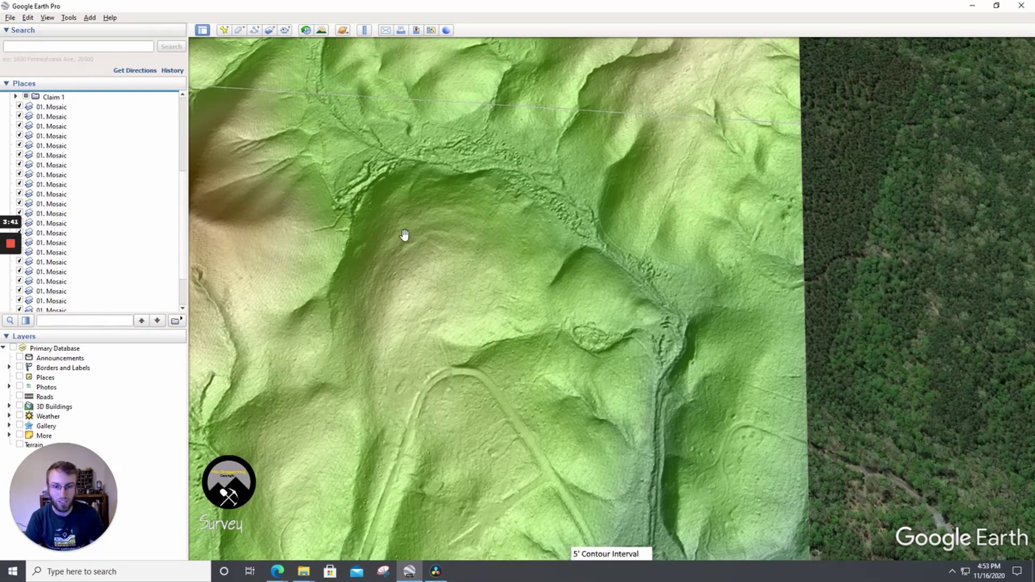
drag(404, 235, 512, 281)
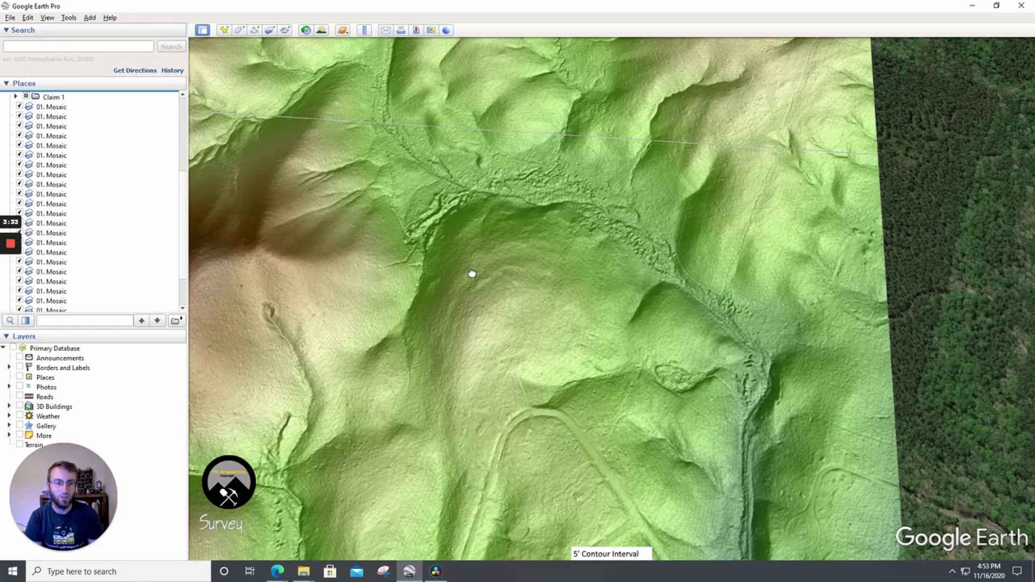
Examine the creek valleys farther north, up to the northern edge of the relief overlay.
drag(471, 275, 523, 222)
drag(483, 411, 448, 277)
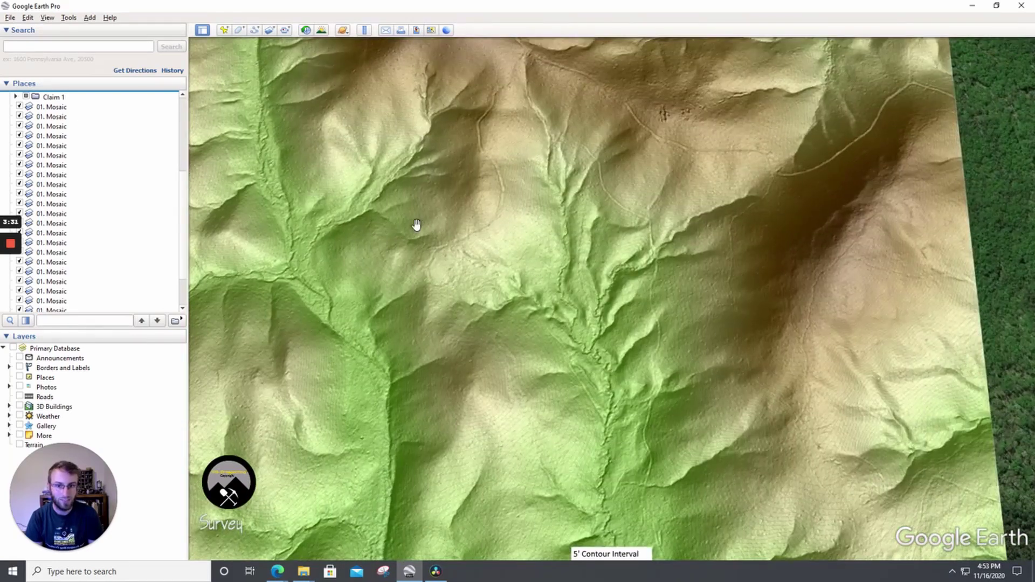
drag(416, 226, 430, 280)
drag(373, 167, 571, 190)
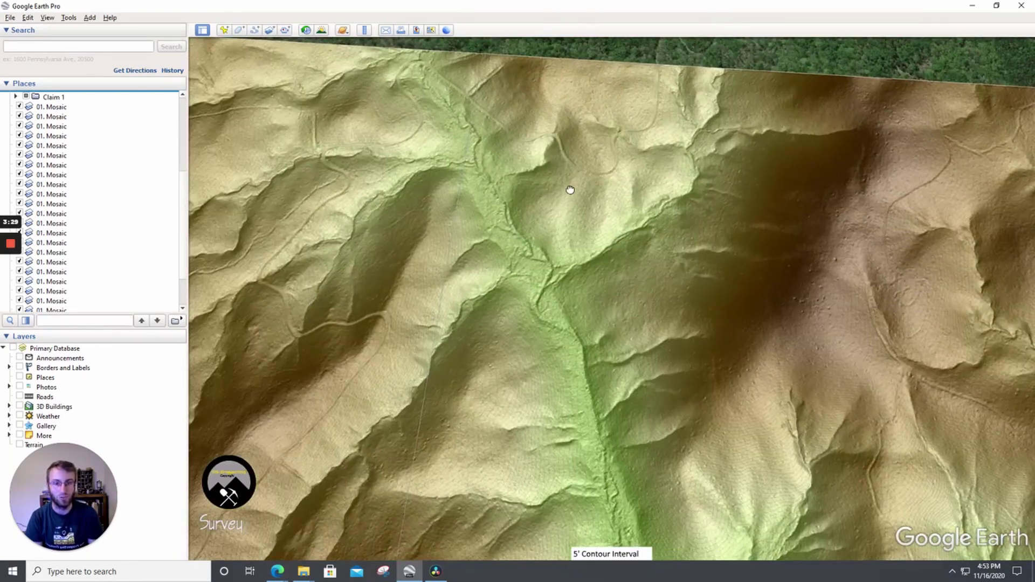